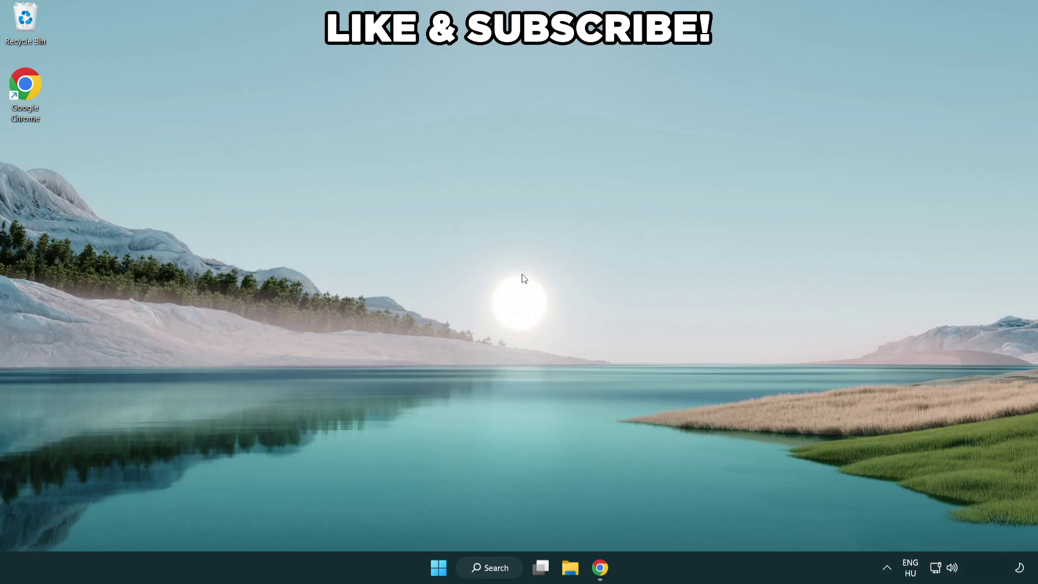
- Switch the active power plan from Balanced to High performance via 'edit power plan', then close Power Options
click(499, 571)
text(e)
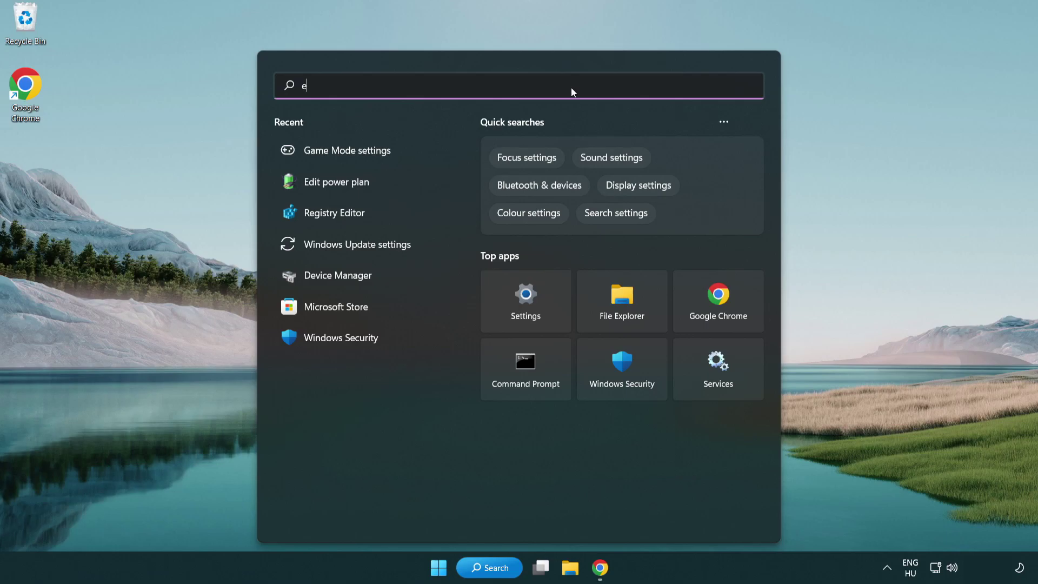
text(dit power plan)
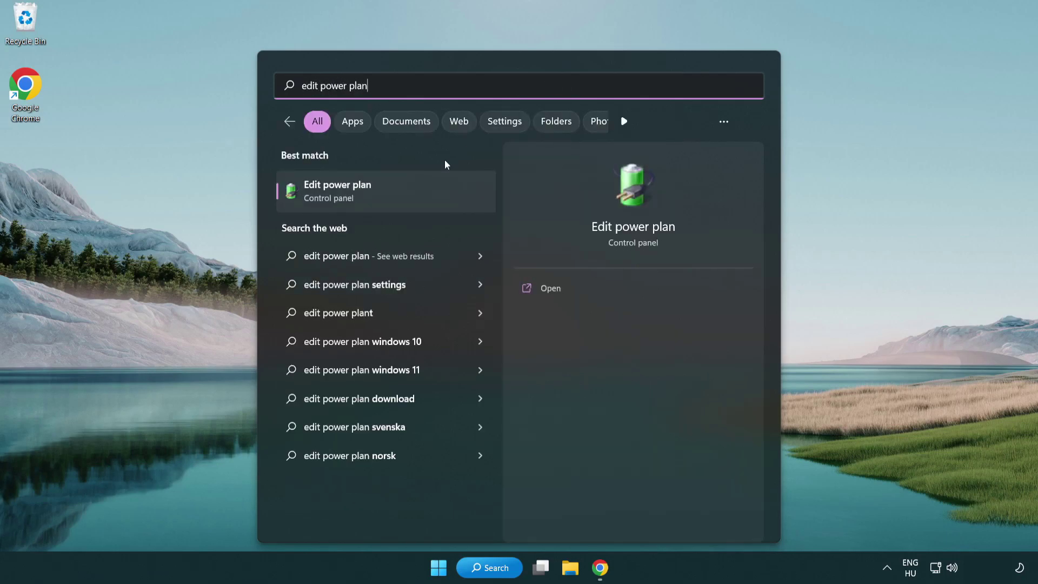
click(391, 197)
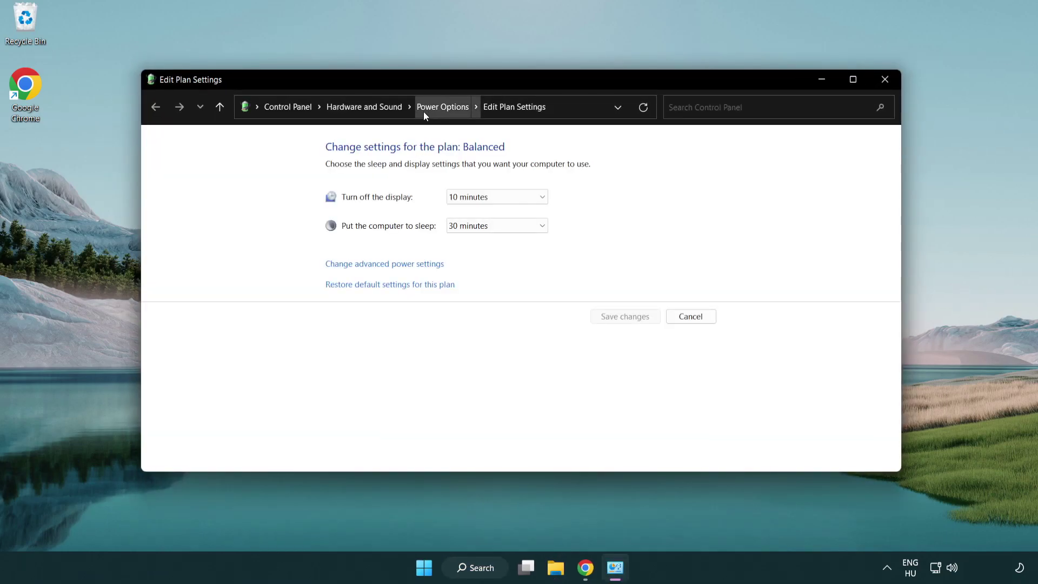
click(452, 108)
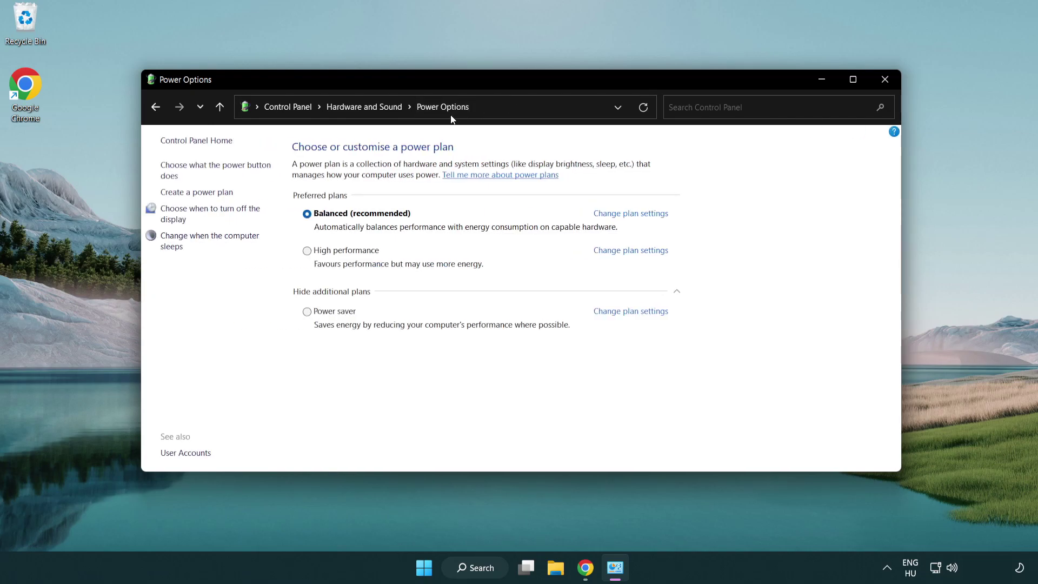
click(307, 251)
click(883, 81)
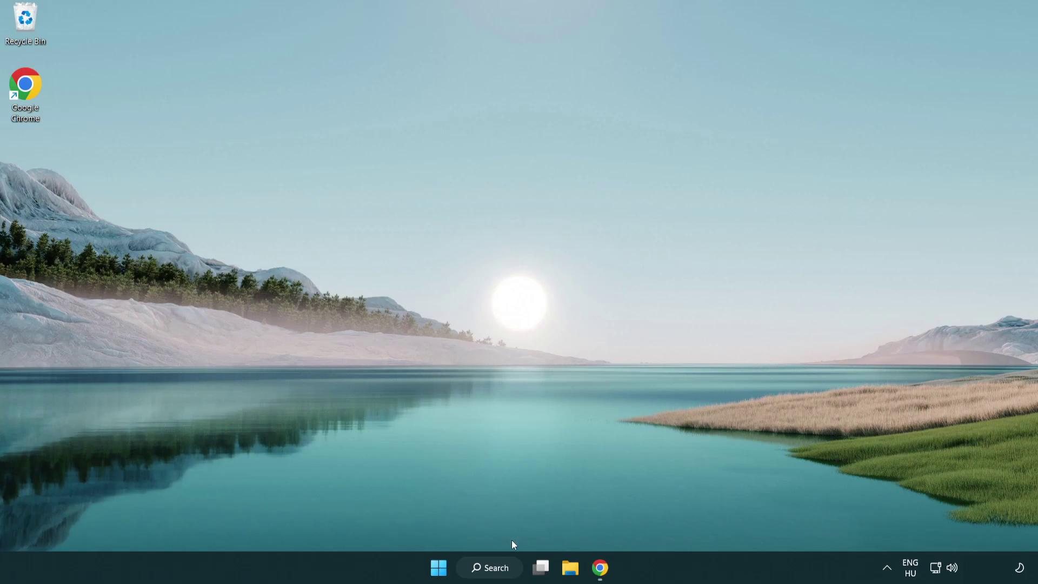
- Launch Device Manager from search and centre its window
click(492, 568)
text(d)
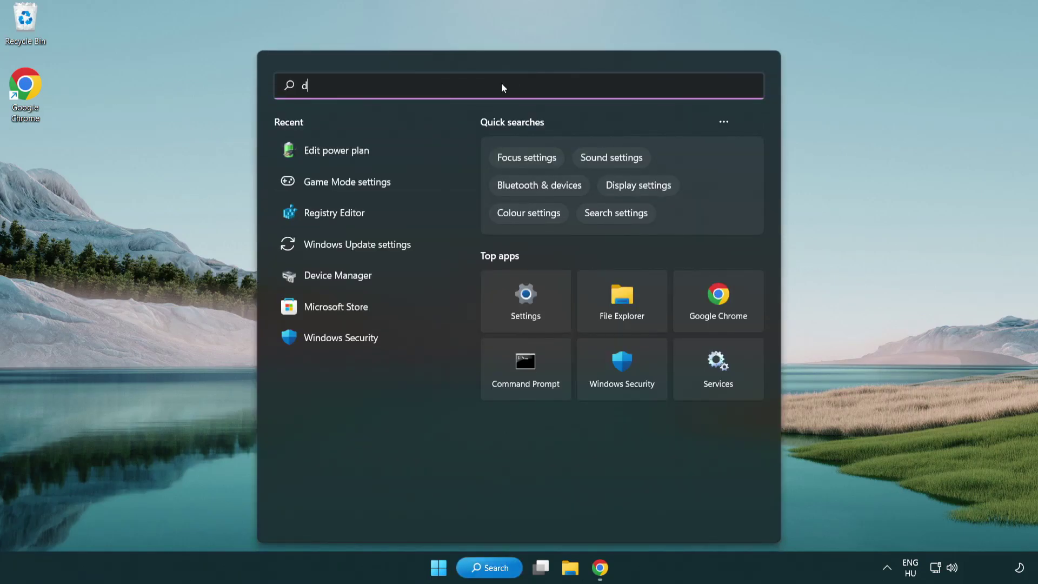
text(evice manager)
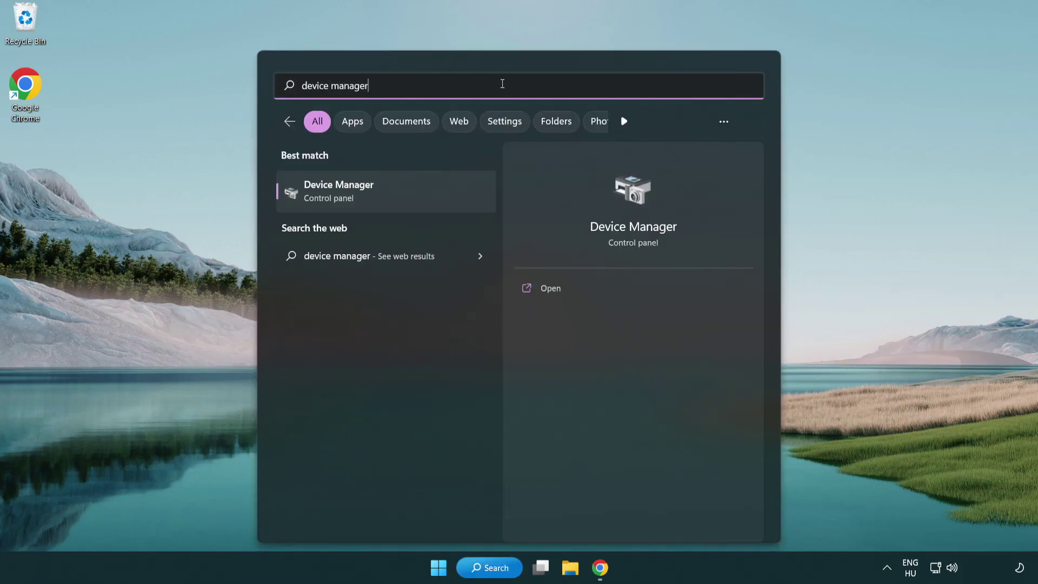
click(397, 194)
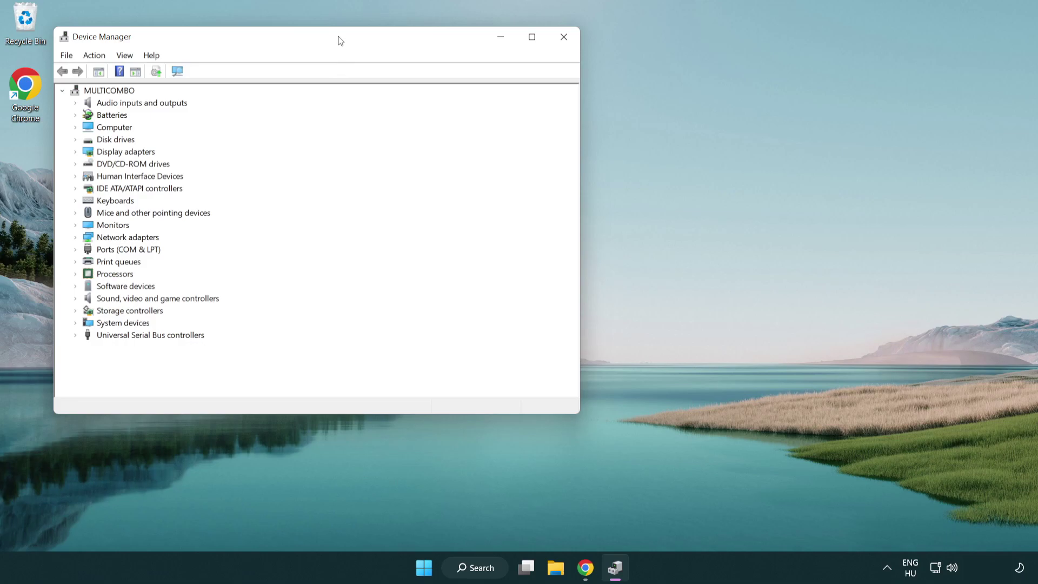
drag(341, 40, 533, 97)
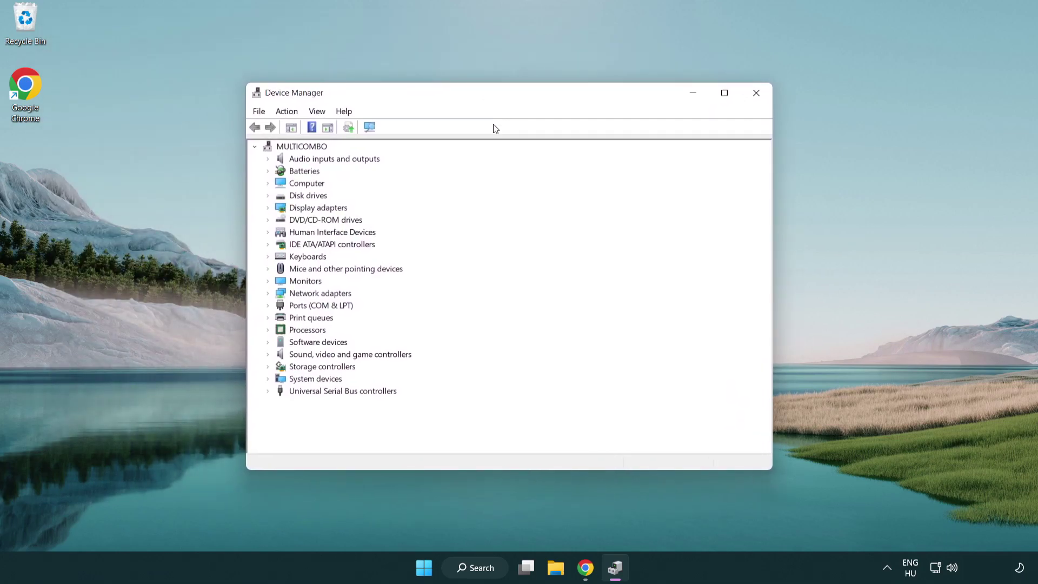
- Run an automatic driver search for the VMware SVGA 3D adapter, then close Device Manager
click(281, 207)
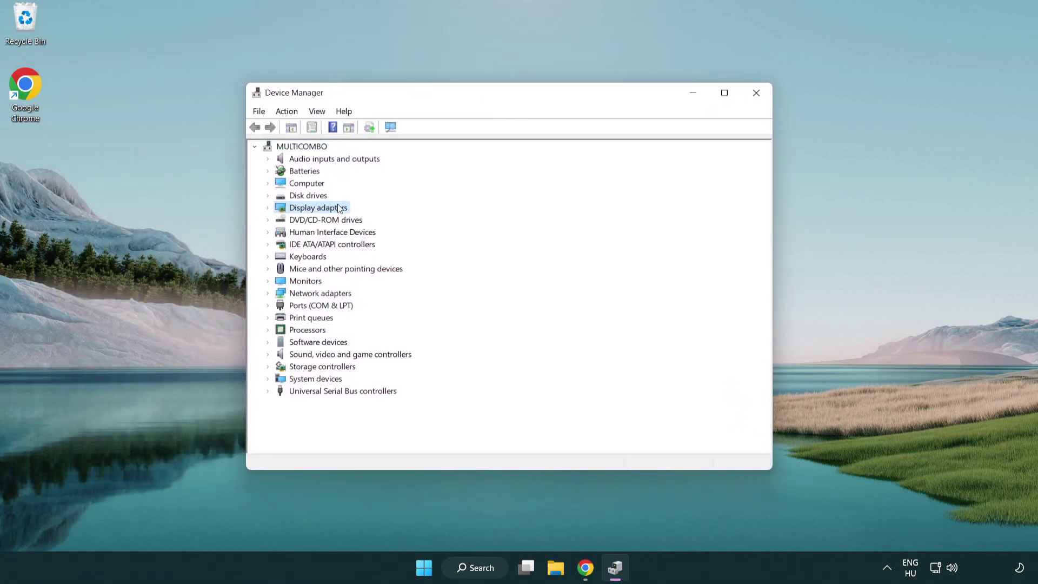
click(271, 207)
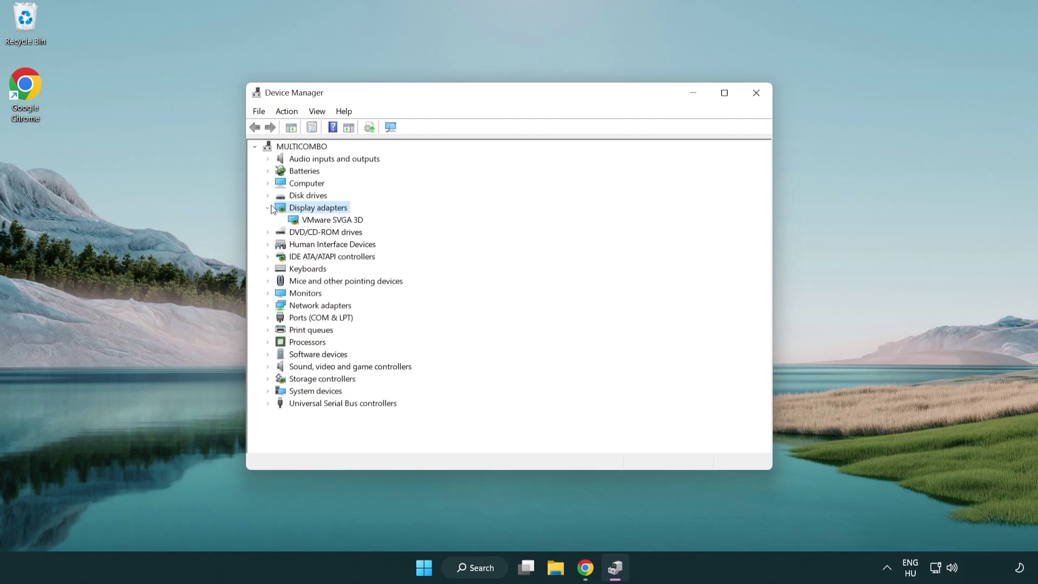
click(311, 220)
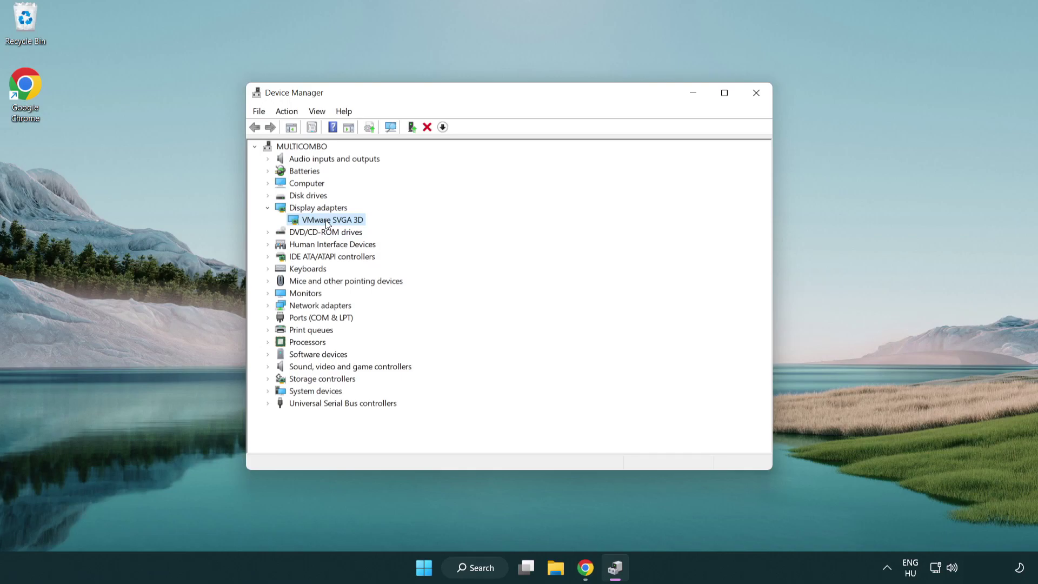
right_click(328, 223)
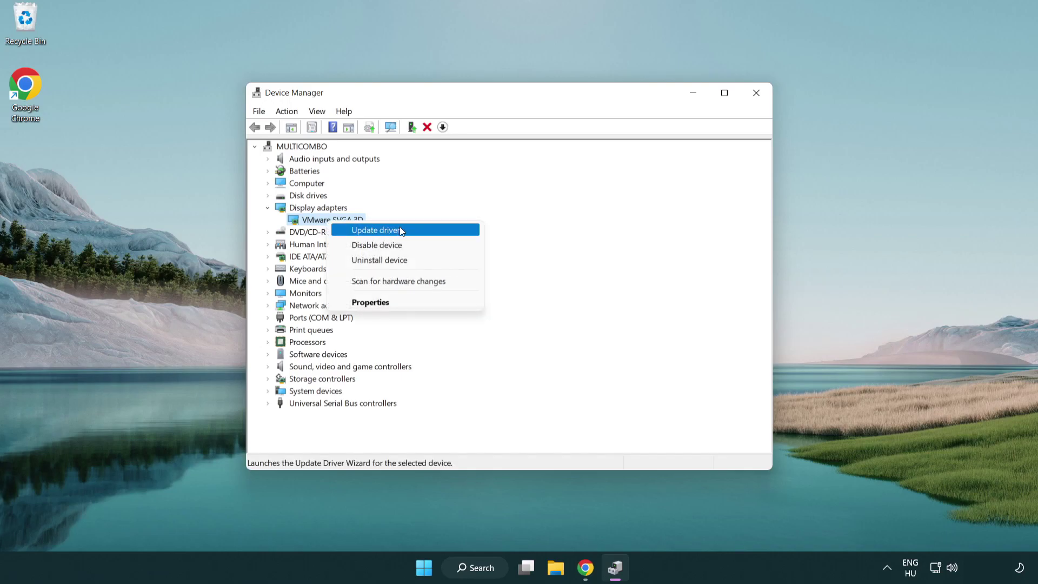
click(414, 231)
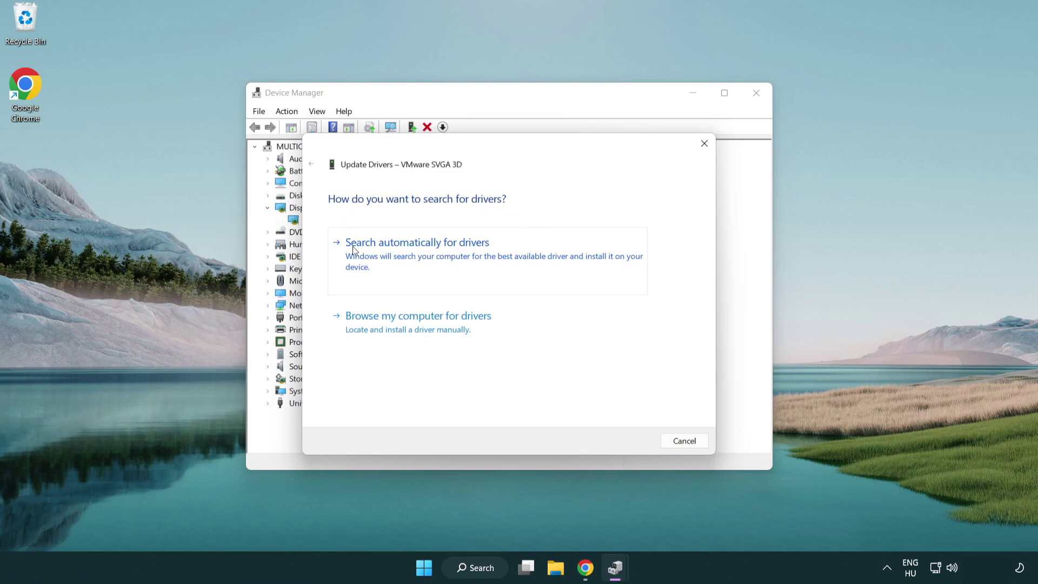
click(425, 250)
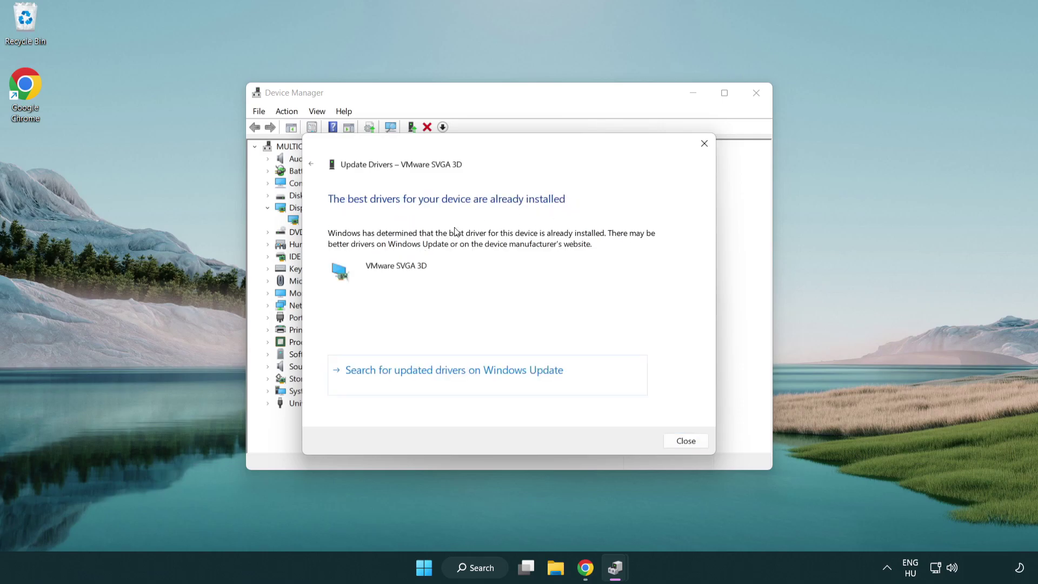
click(683, 441)
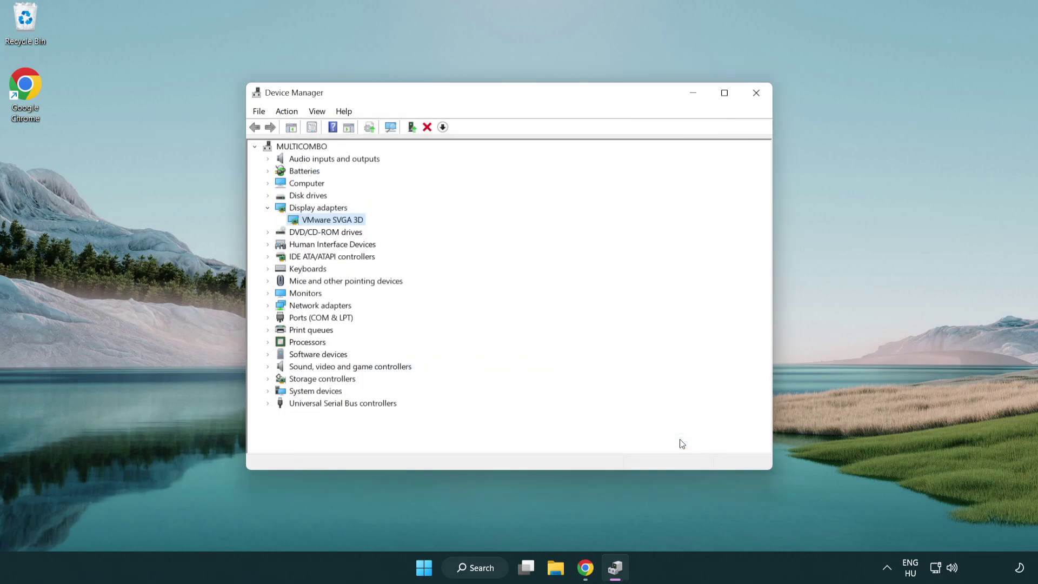
click(755, 96)
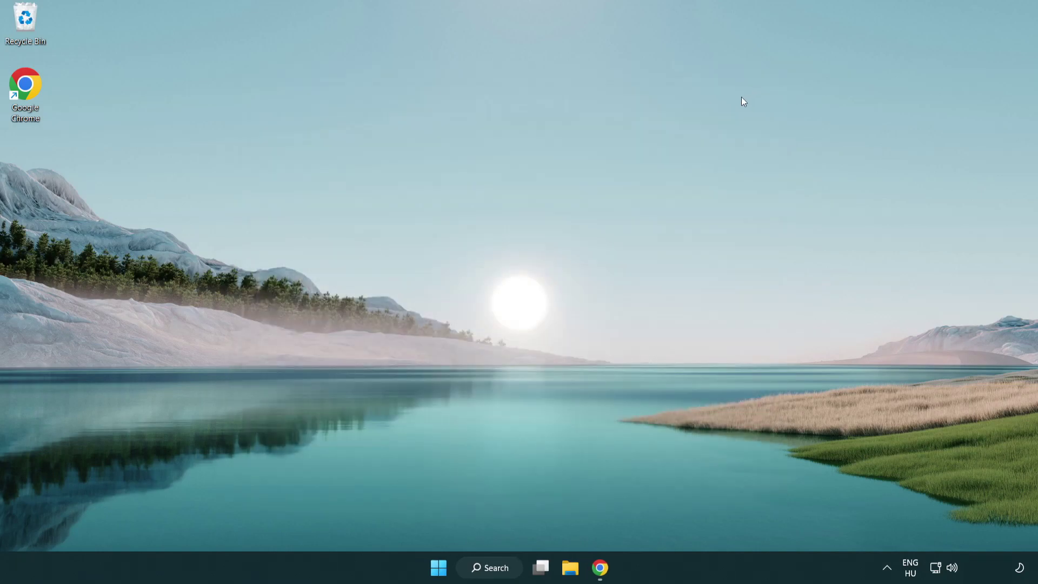
- Confirm Game Mode is On and the Xbox Game Bar controller-button option is Off, then close Settings
click(496, 574)
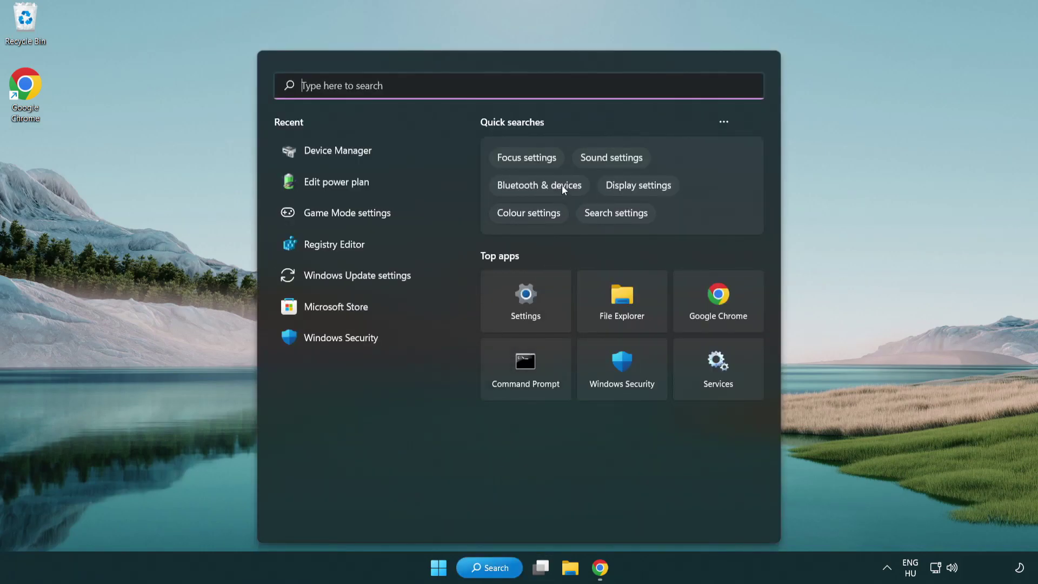
text(game mode)
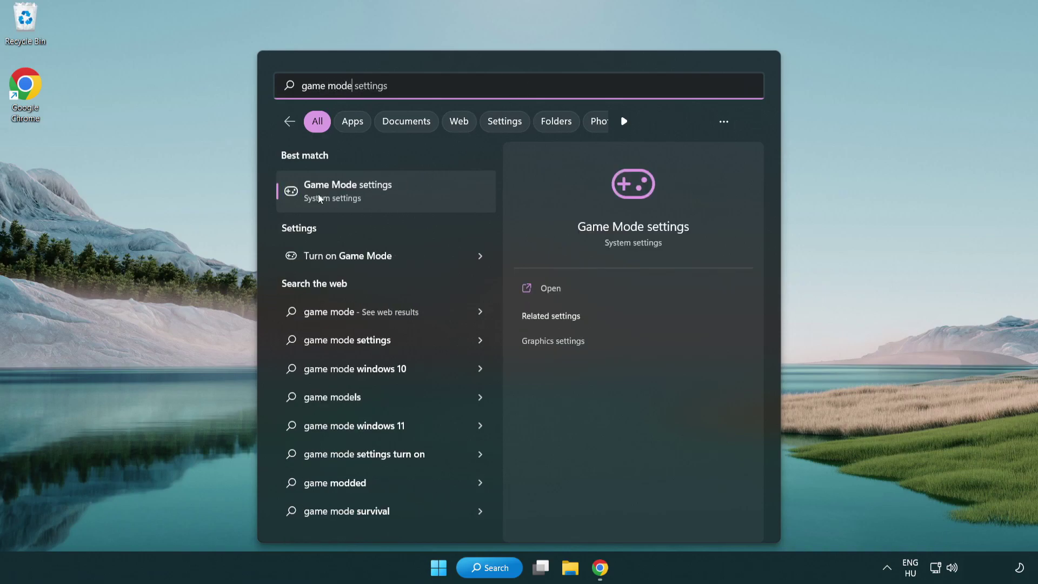
click(390, 198)
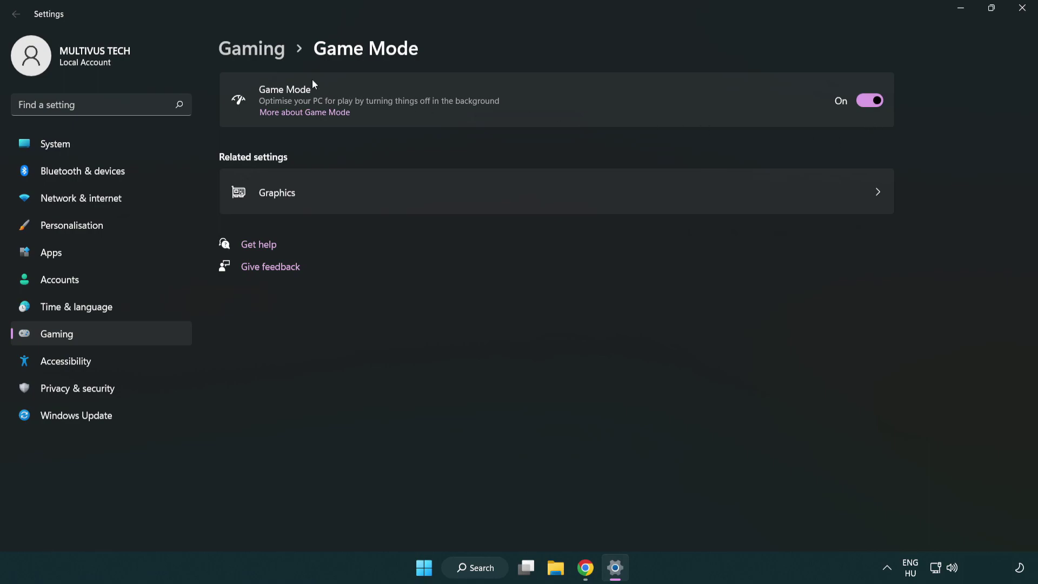
click(267, 54)
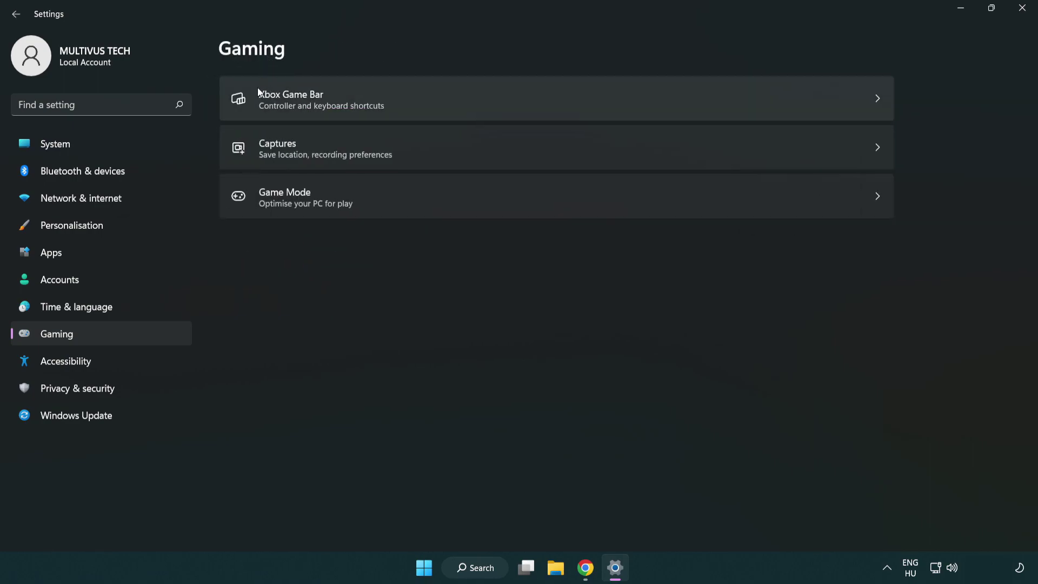
click(460, 101)
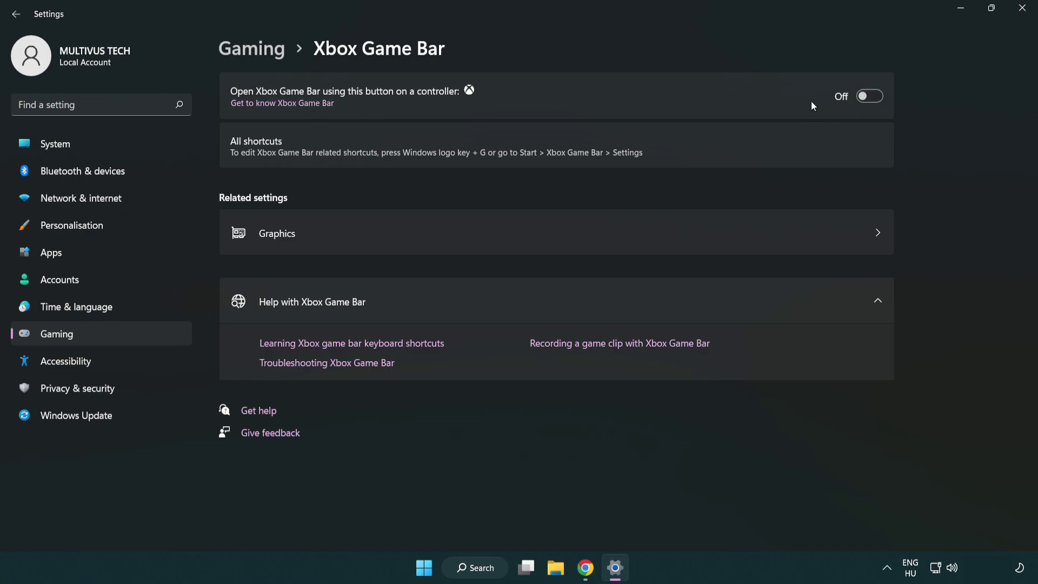
click(1022, 8)
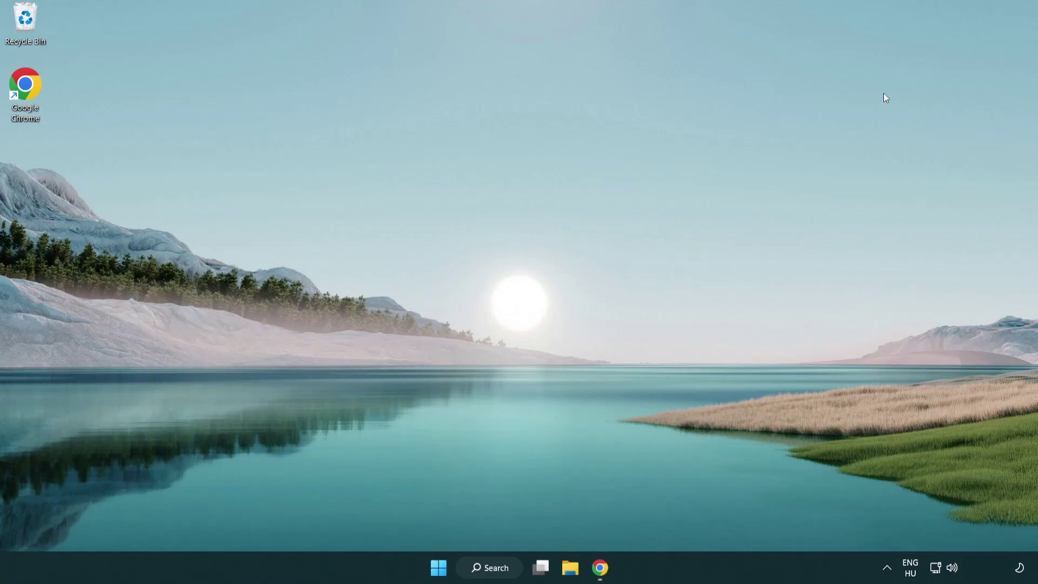
- In Task Manager, end all eight Google Chrome processes
right_click(439, 567)
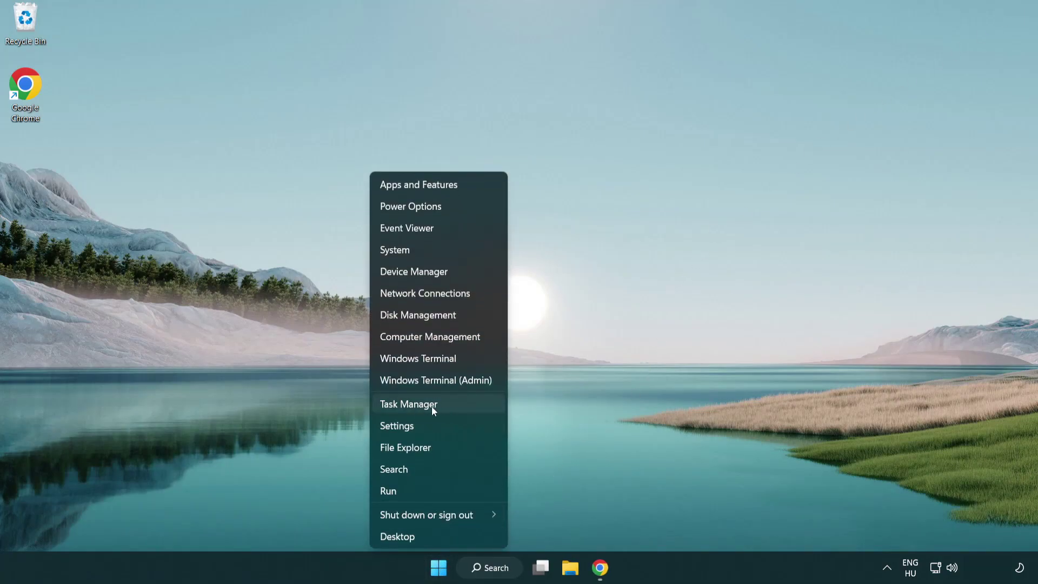
click(457, 405)
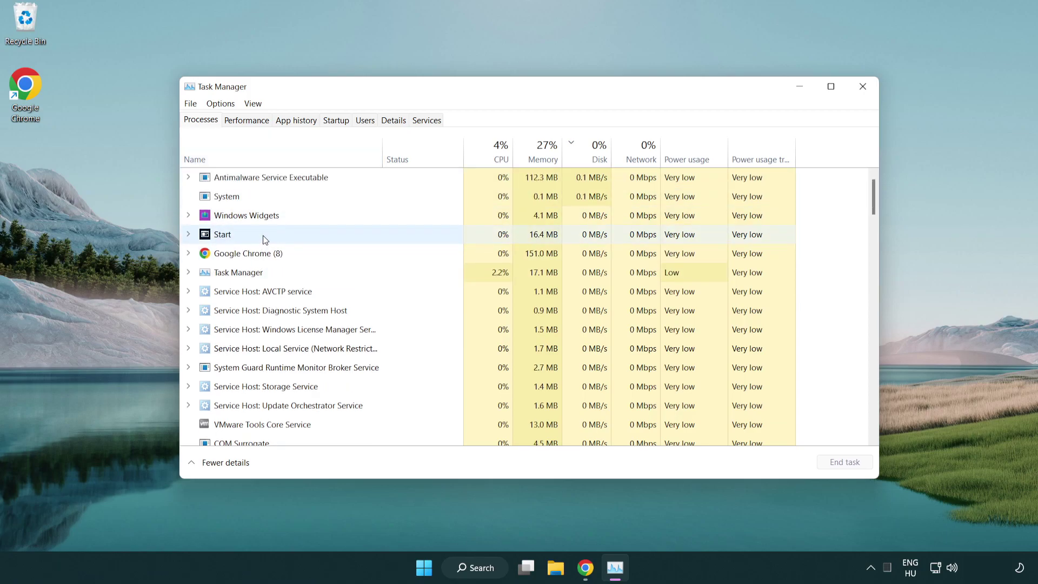
click(264, 255)
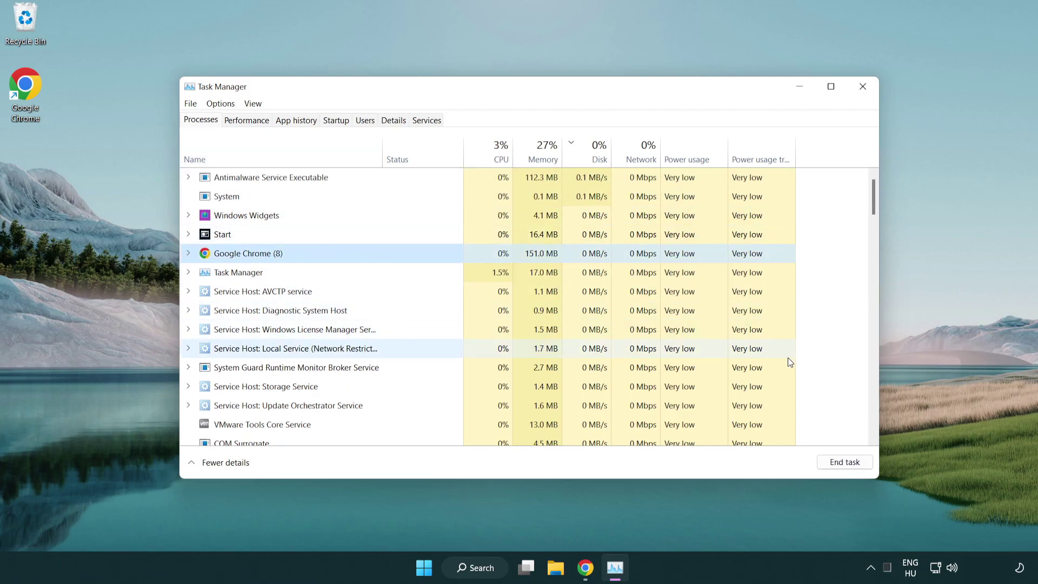
click(849, 466)
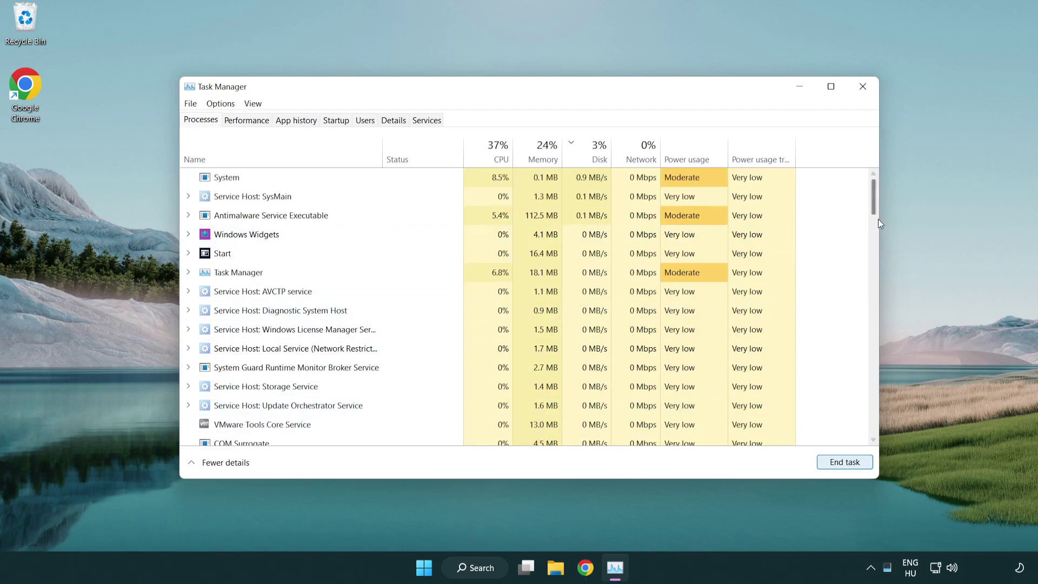
mouse_move(876, 206)
mouse_down()
mouse_move(874, 362)
mouse_move(869, 196)
mouse_up()
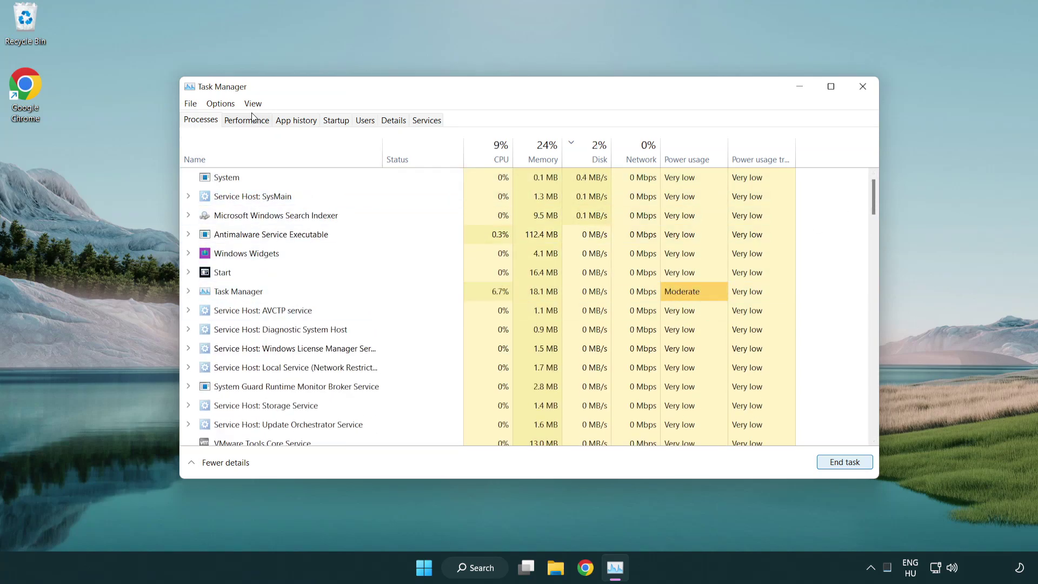
- Disable Cortana, Phone Link and Terminal as startup apps, then close Task Manager
click(343, 124)
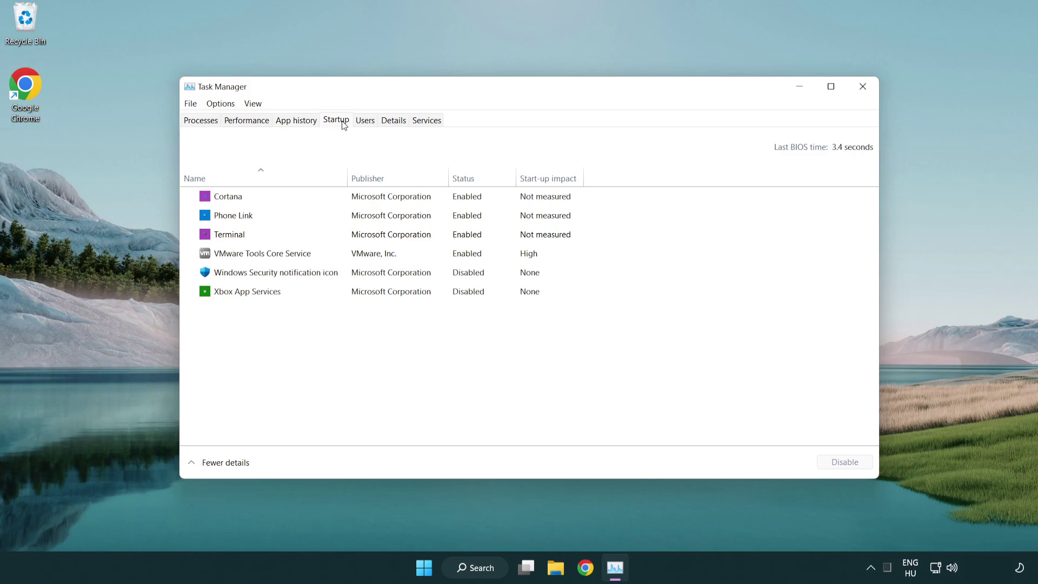
click(372, 197)
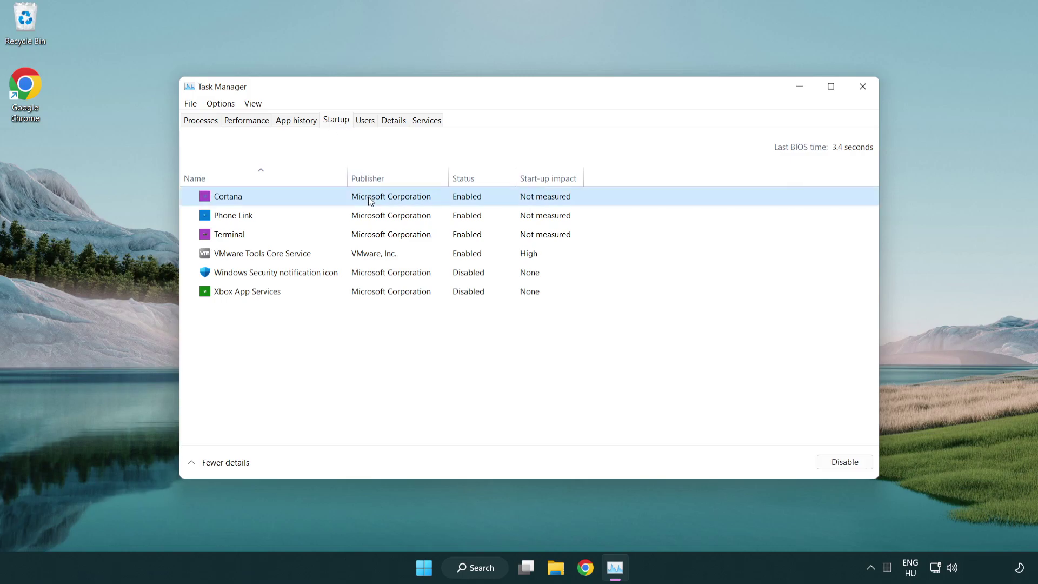
click(864, 465)
click(413, 217)
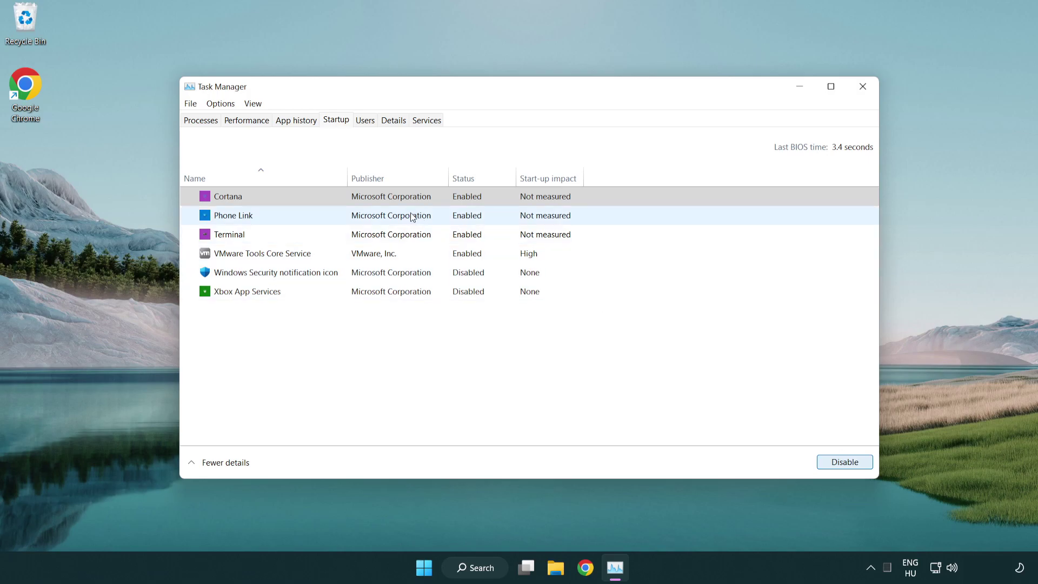
click(837, 462)
click(352, 238)
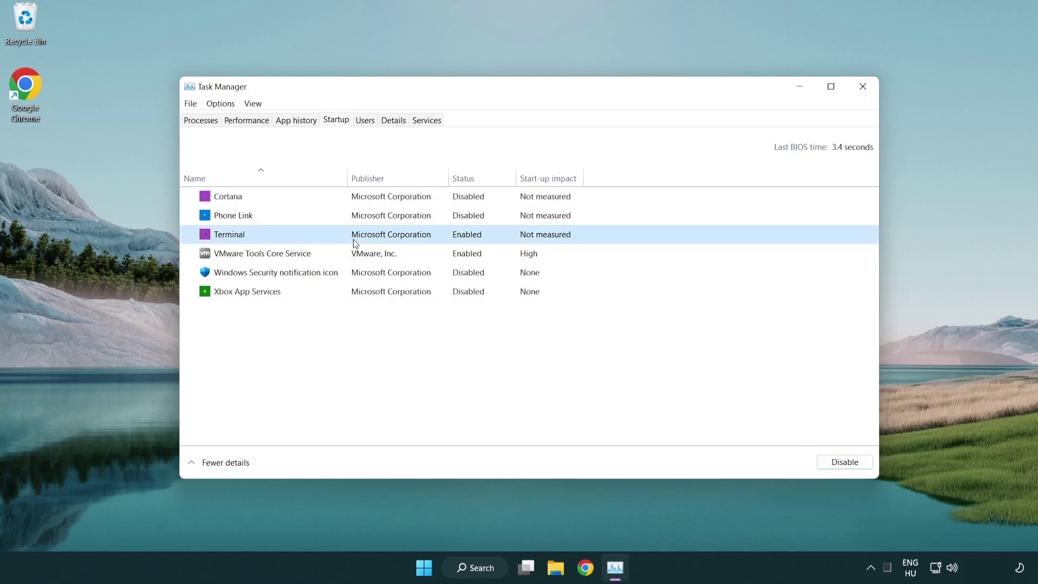
click(864, 466)
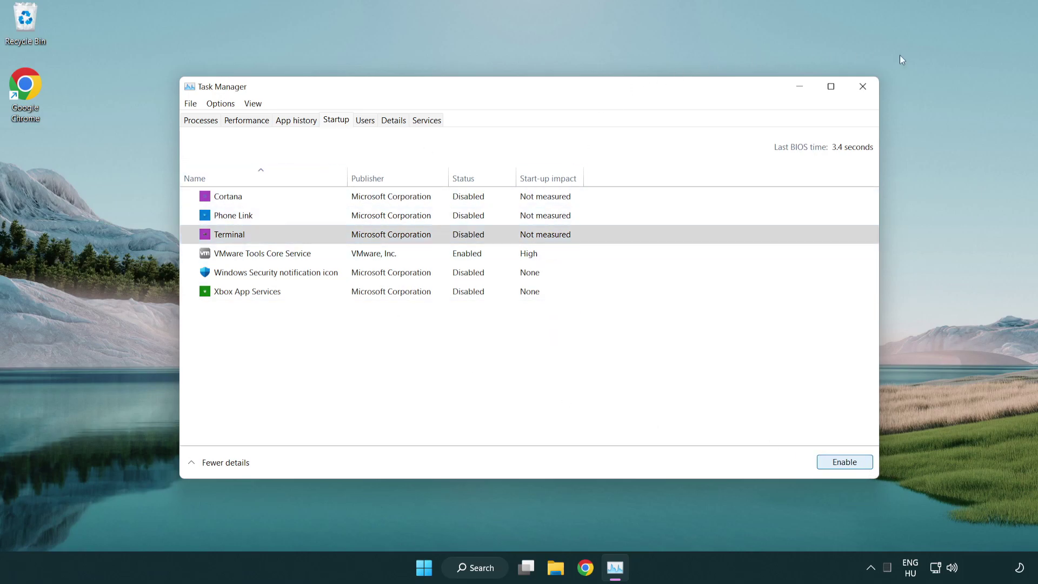
click(862, 87)
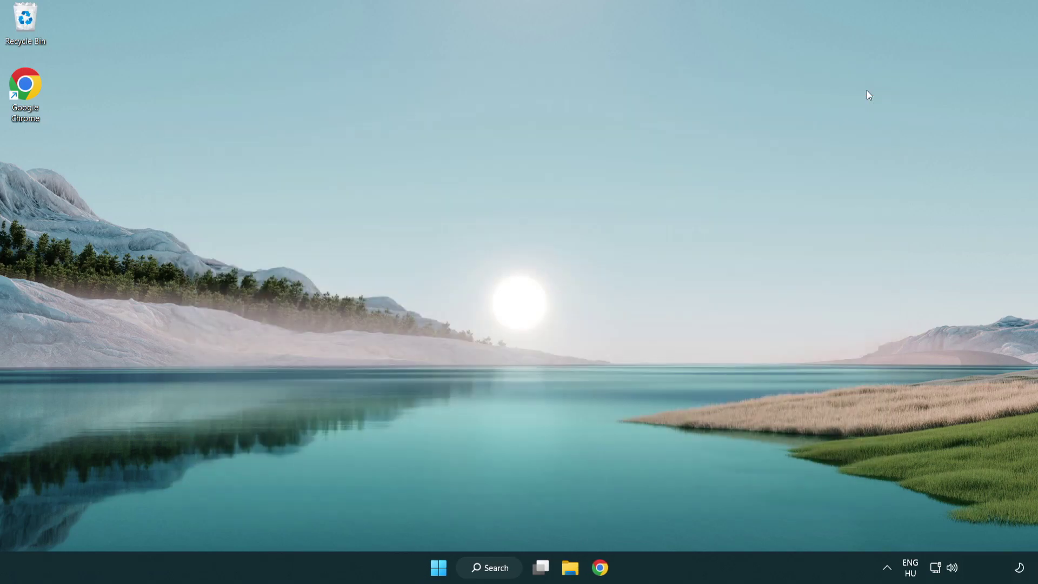
- Run a Windows Update check, confirm the PC is up to date, and close Settings
click(494, 567)
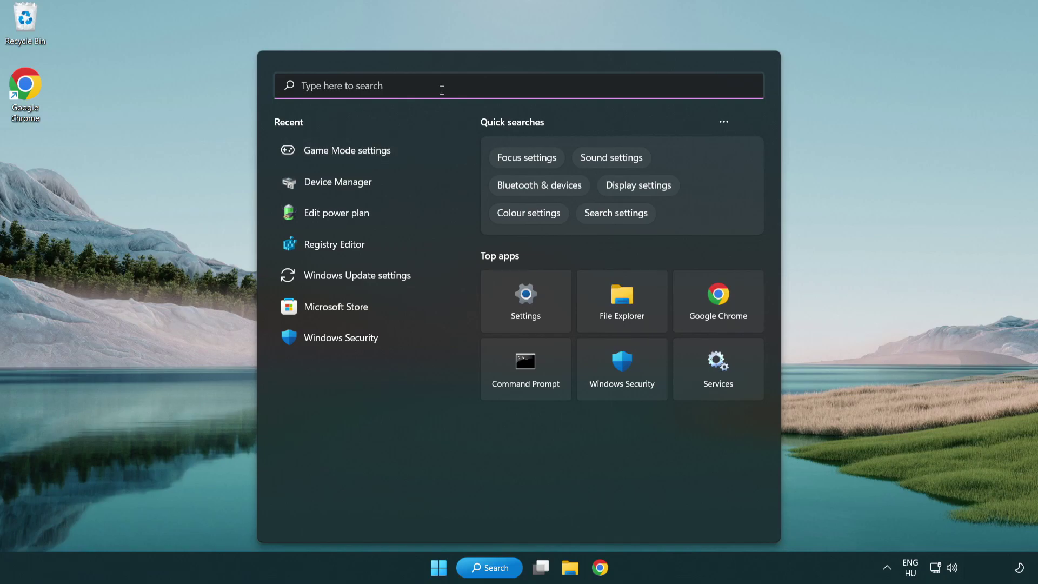
text(update)
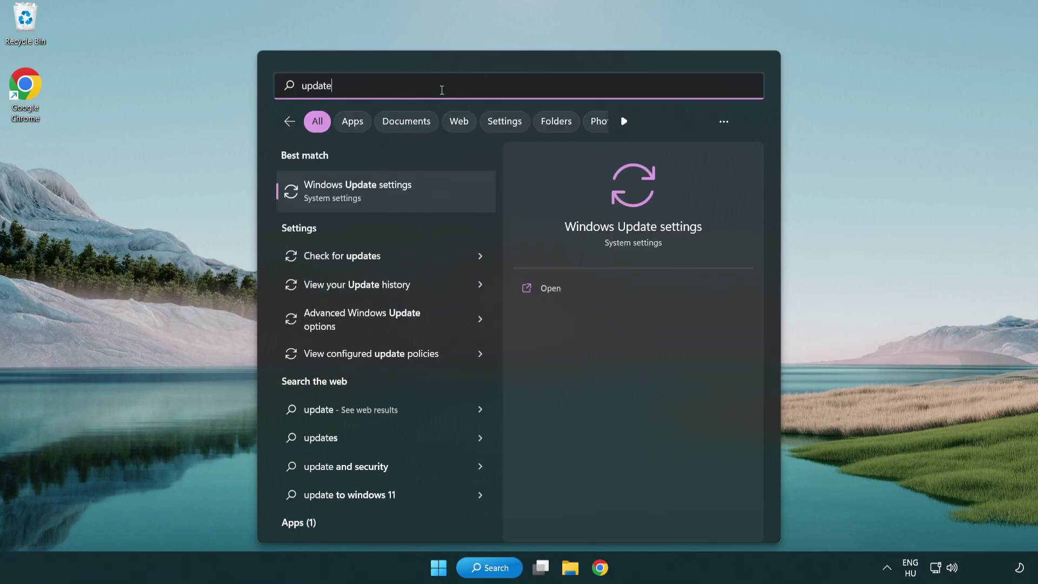
click(402, 200)
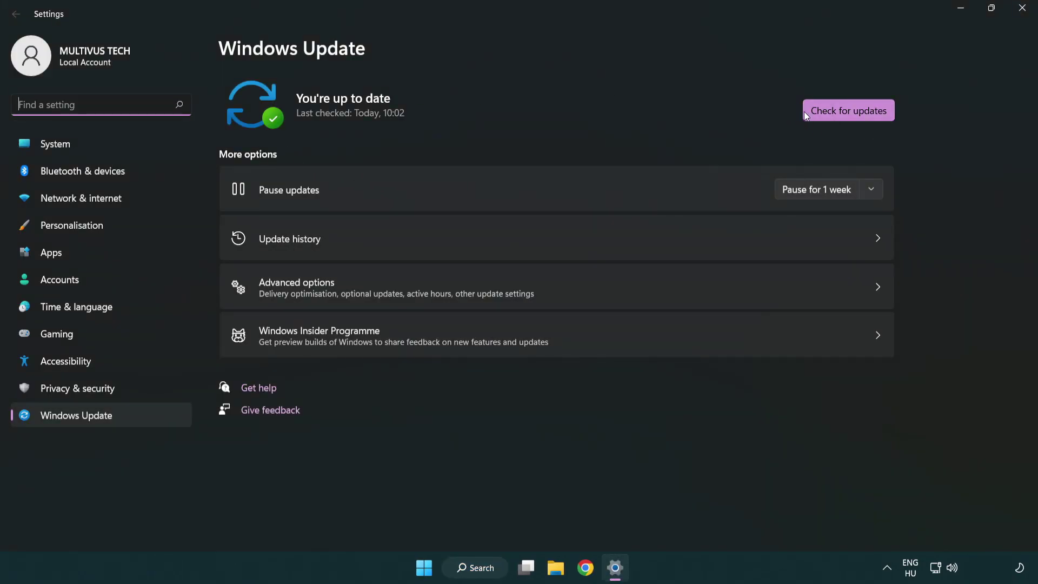
click(855, 111)
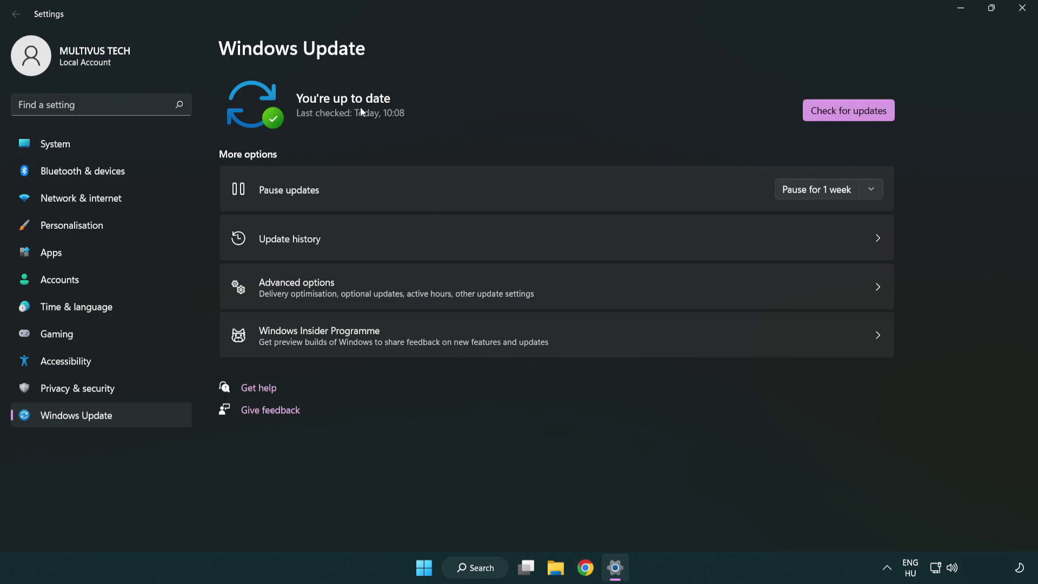
click(1022, 9)
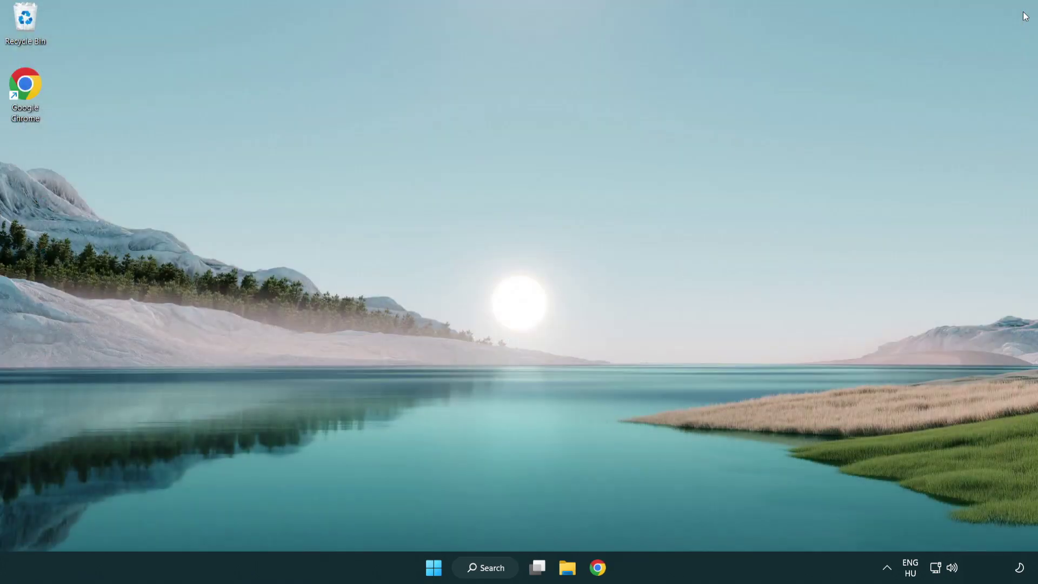
- Launch Registry Editor by searching for regedit
click(475, 567)
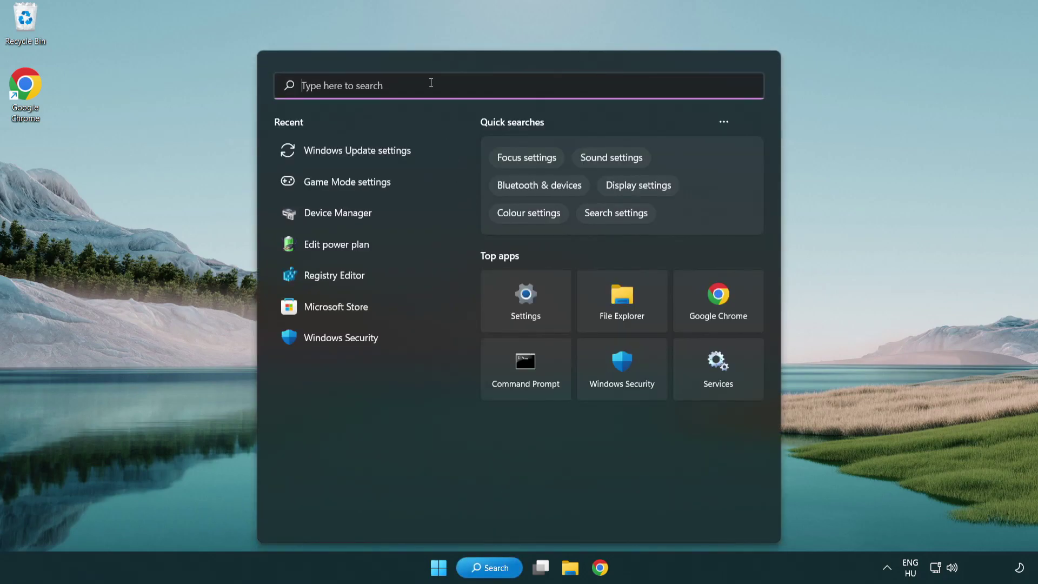
text(regedit)
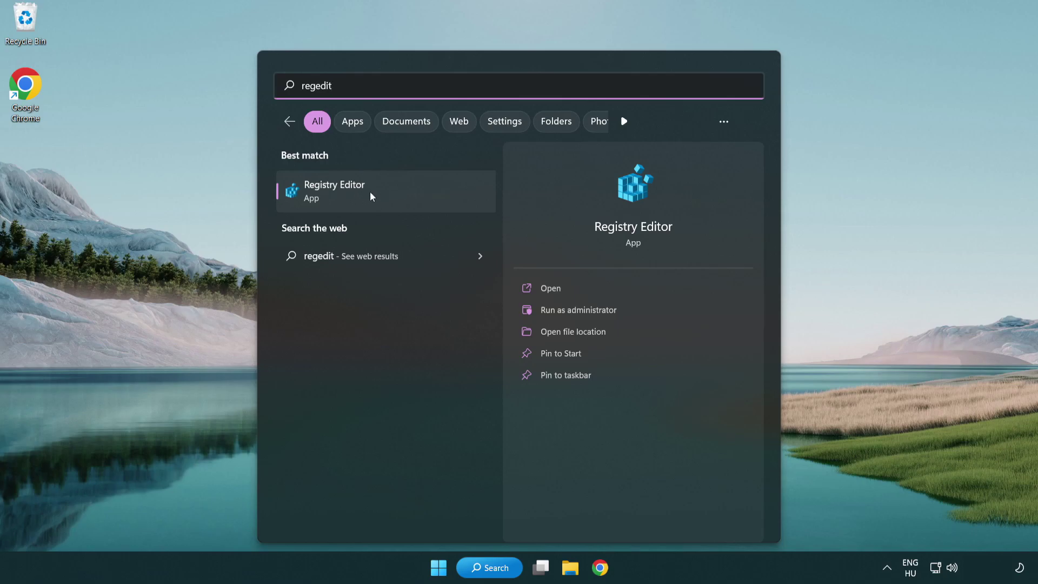
click(399, 197)
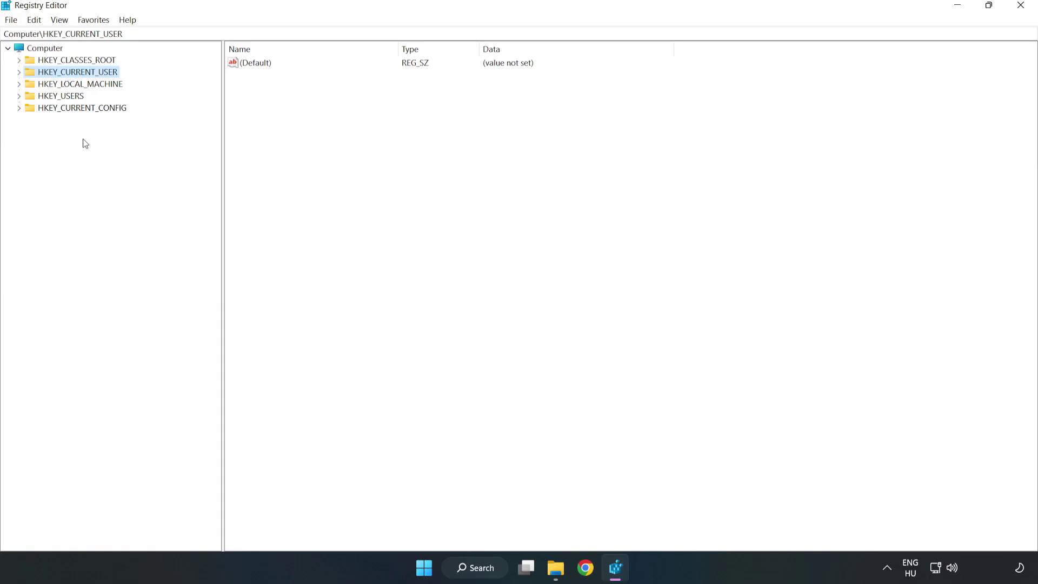
- Set GameDVR_Enabled in HKEY_CURRENT_USER\System\GameConfigStore to 0 and collapse the tree
click(19, 73)
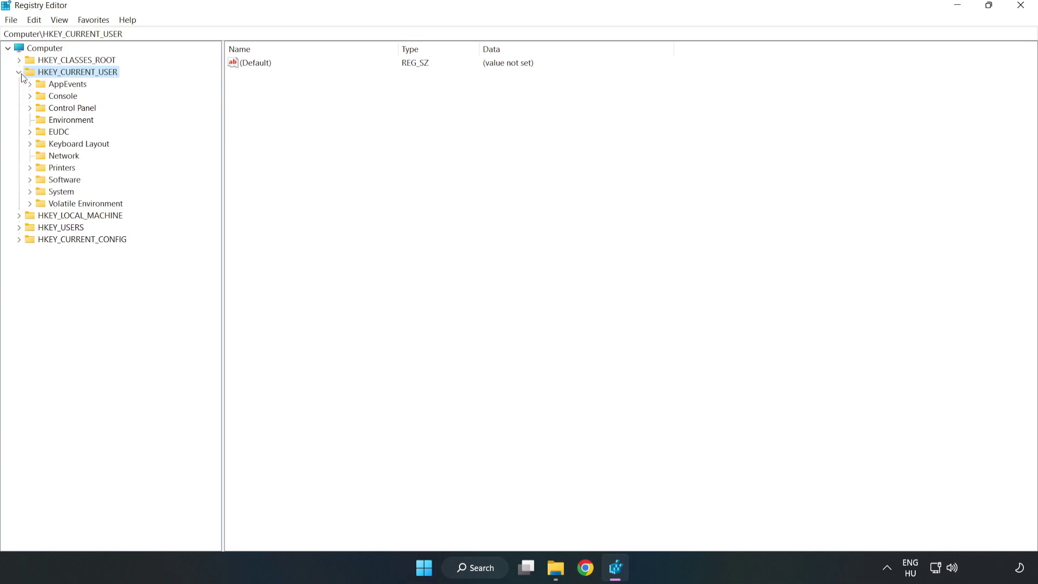
click(30, 192)
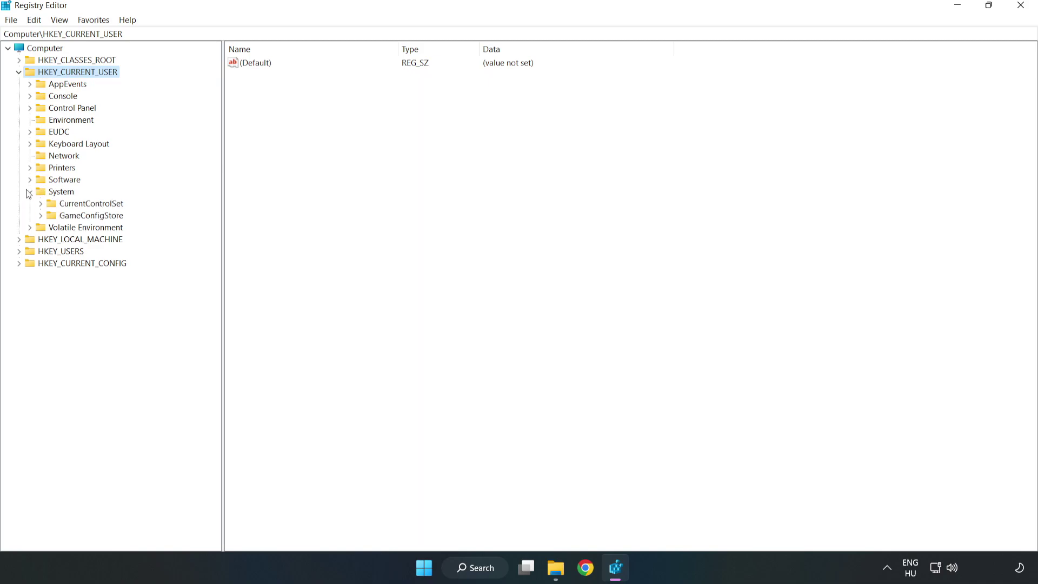
click(87, 218)
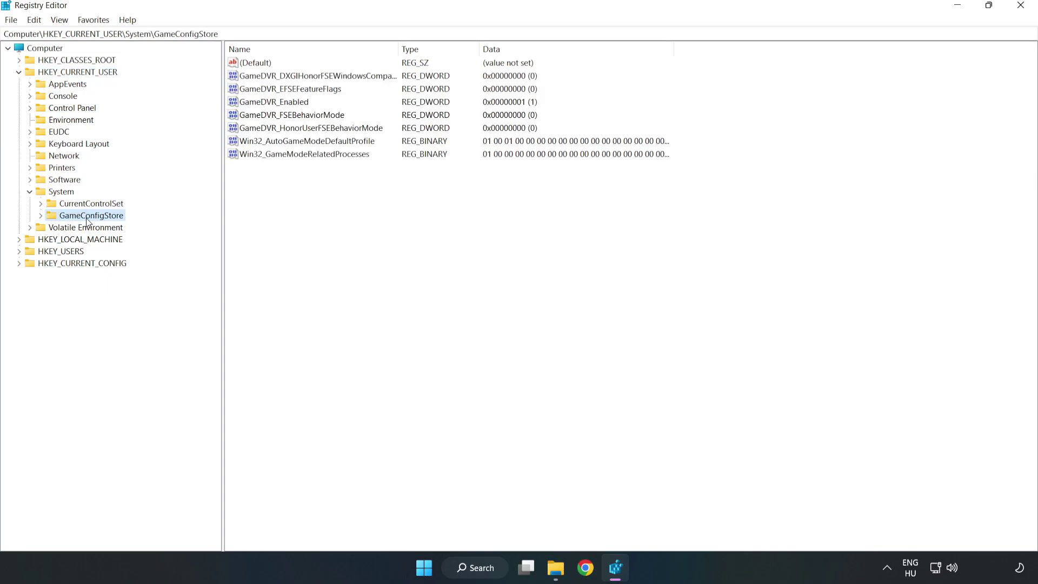
click(255, 104)
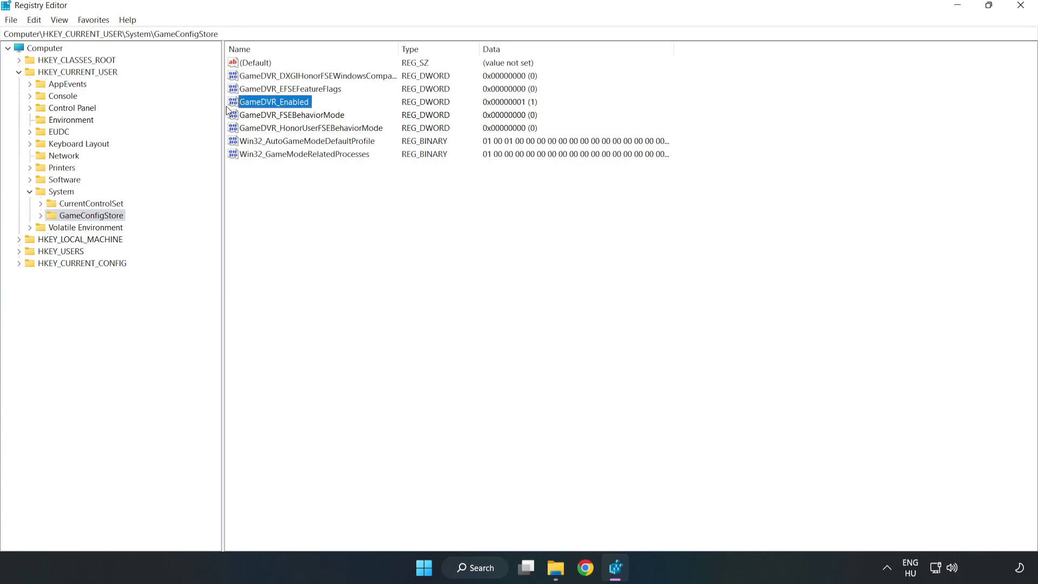
right_click(284, 107)
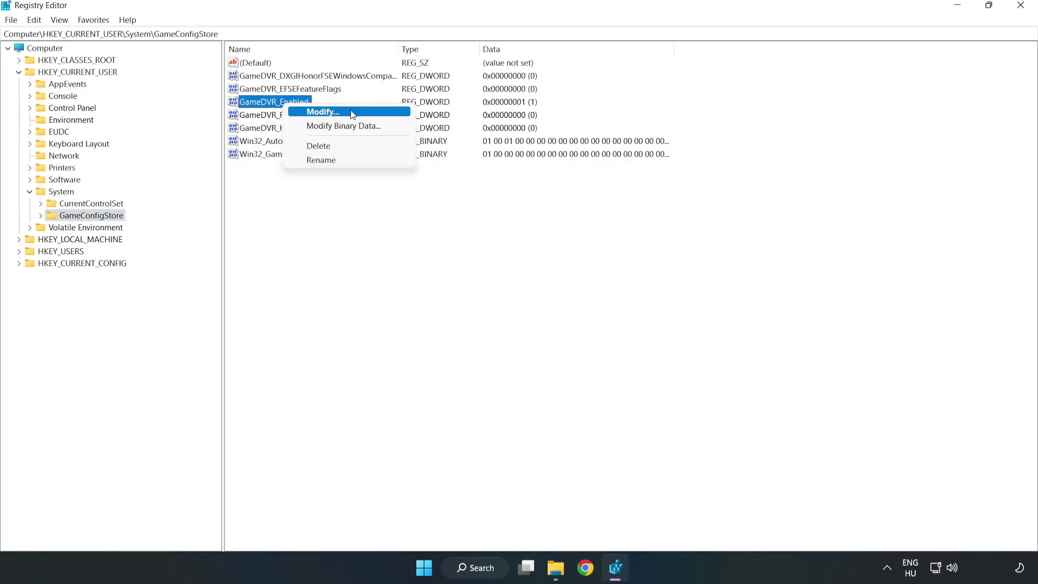
click(331, 116)
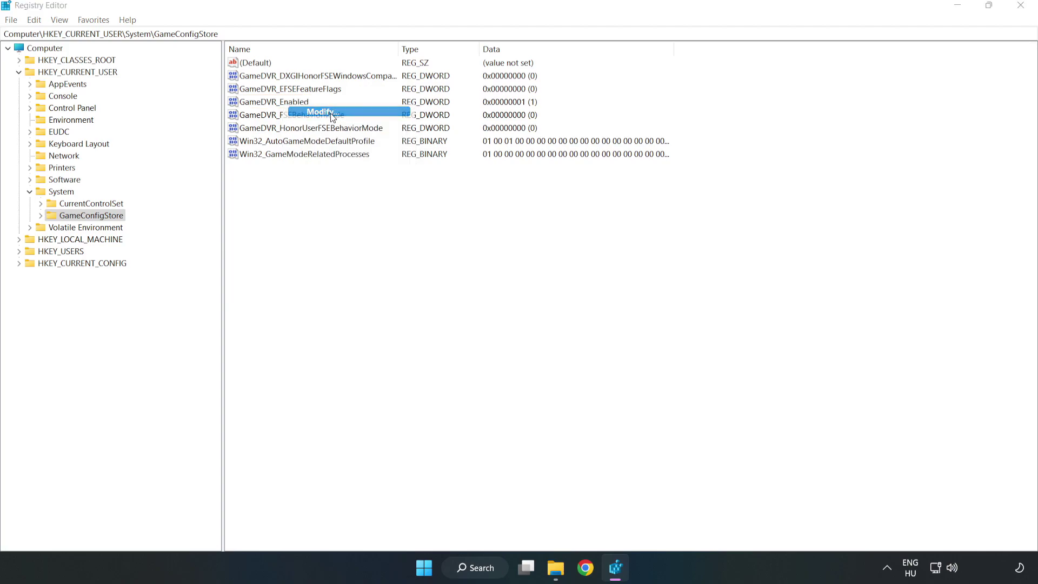
drag(210, 75, 579, 220)
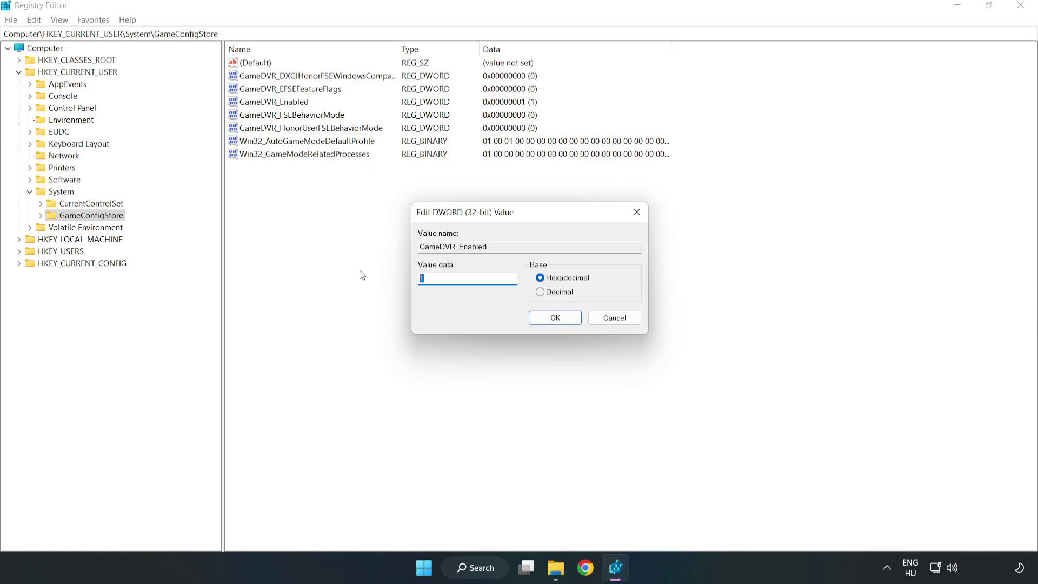
text(0)
click(555, 319)
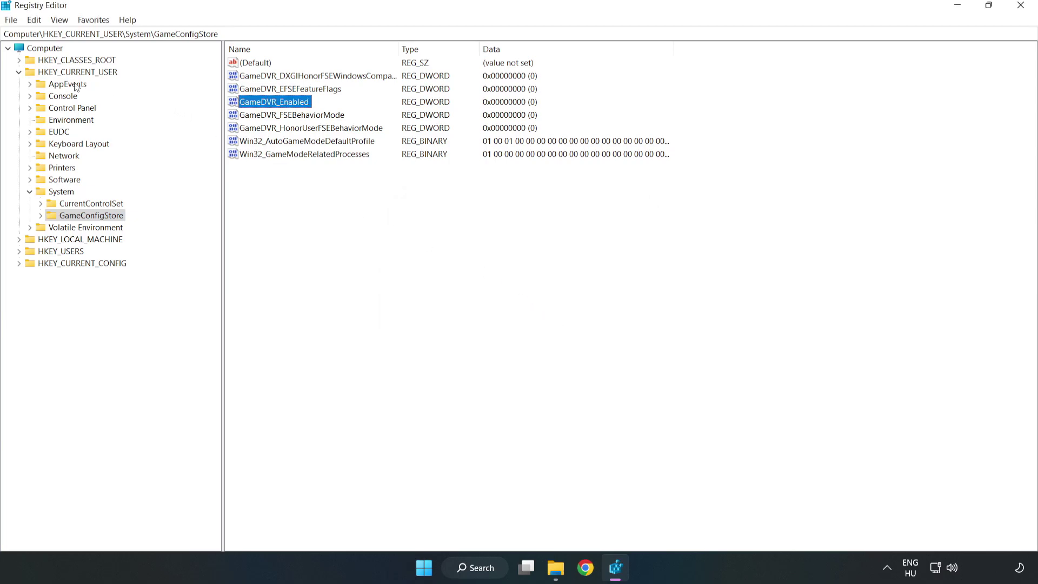
click(19, 74)
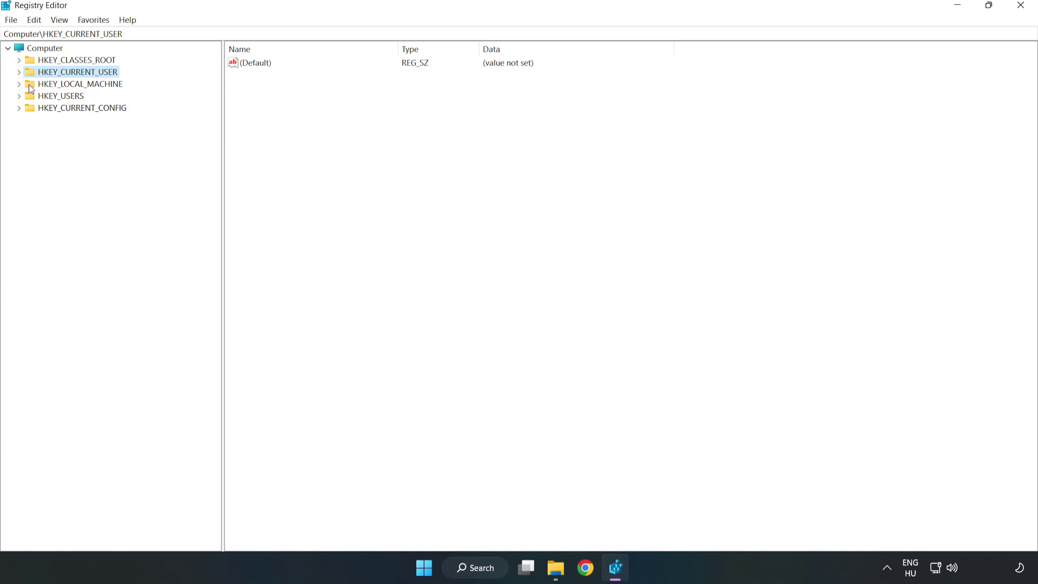
- Navigate HKEY_LOCAL_MACHINE\SOFTWARE\Microsoft\PolicyManager\default\ApplicationManagement to the AllowGameDVR key
double_click(29, 87)
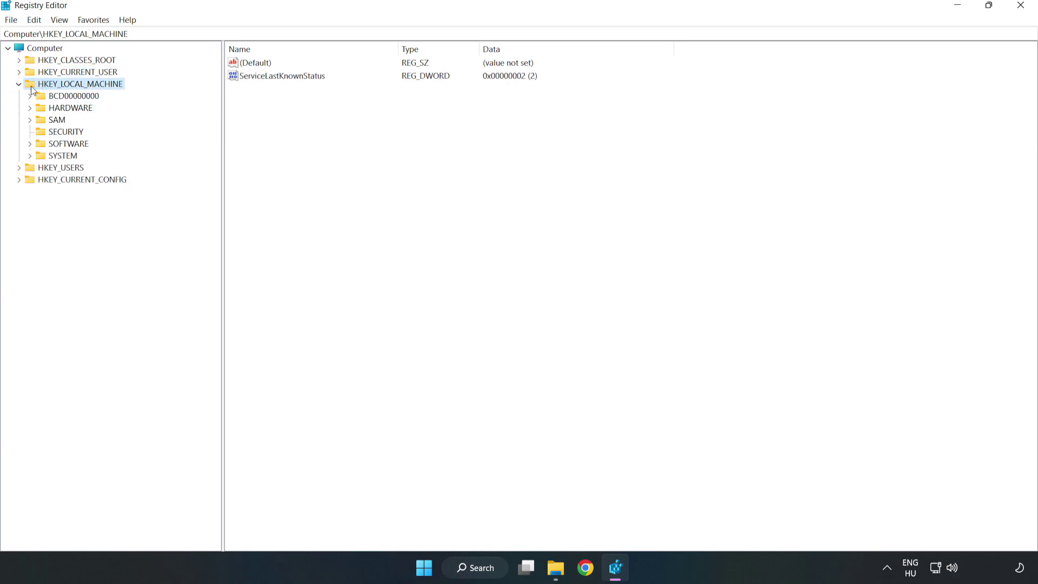
click(30, 144)
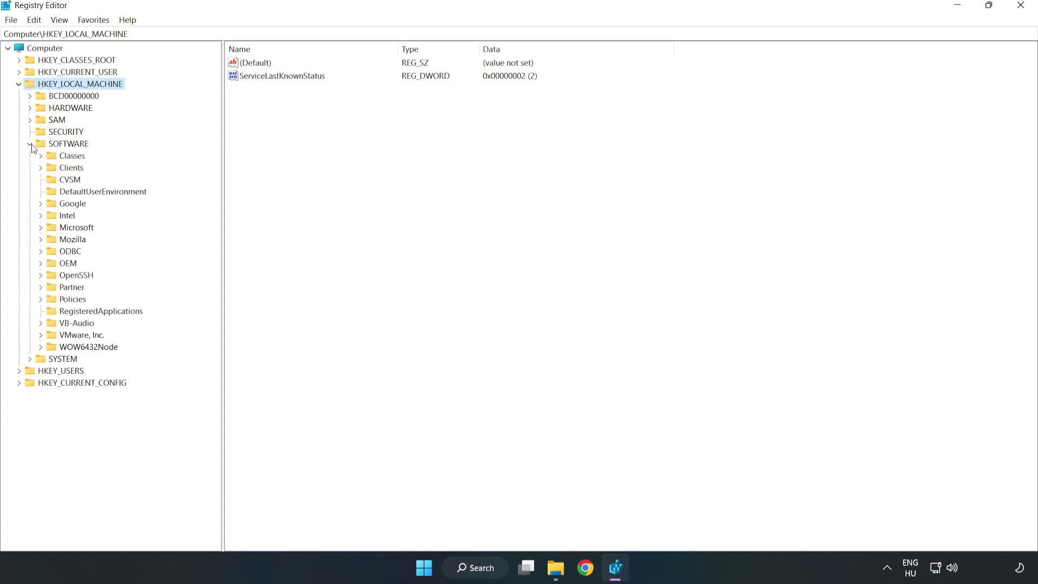
click(41, 227)
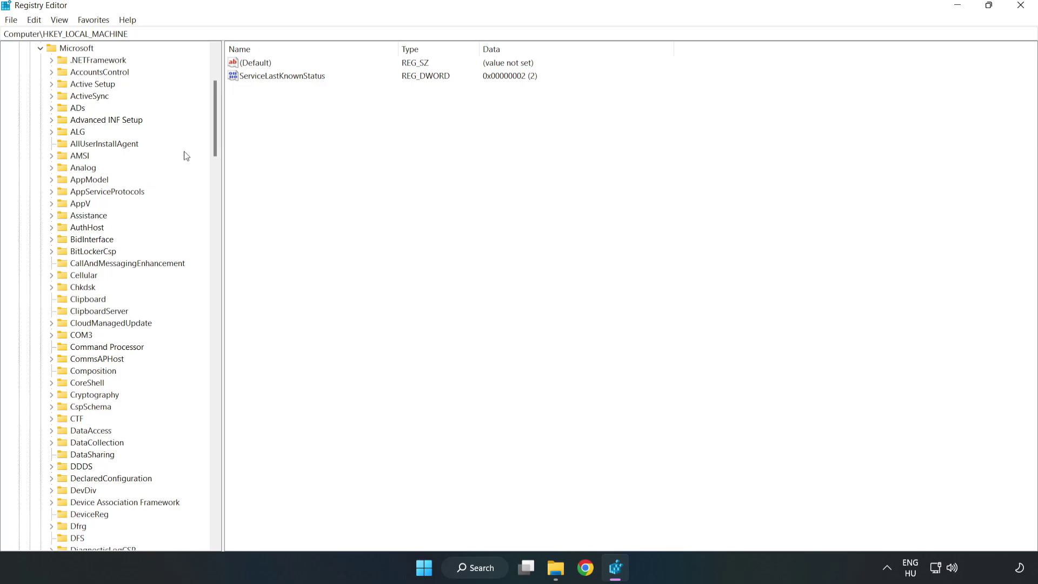
drag(213, 139, 238, 386)
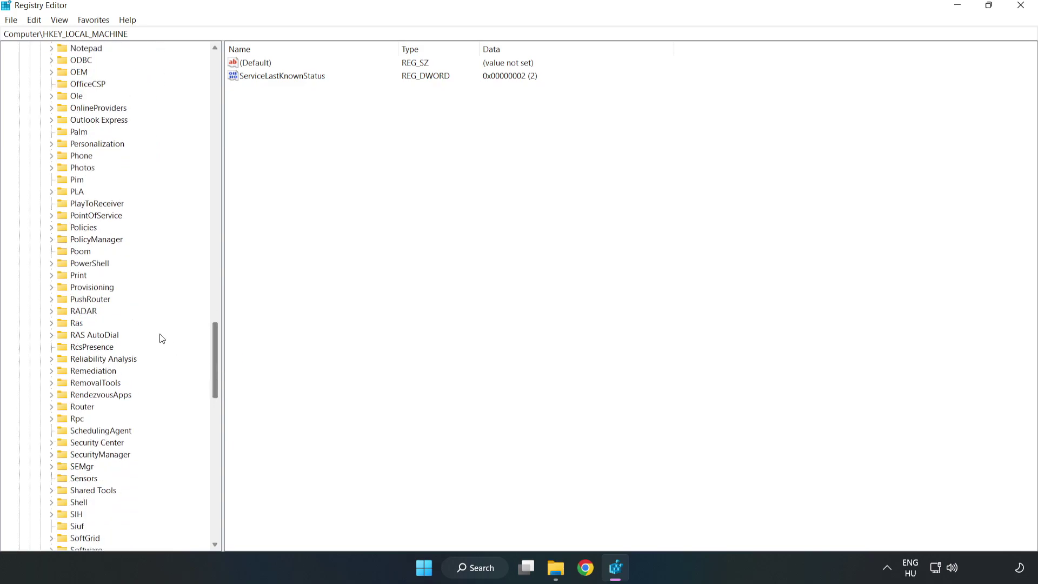
click(52, 239)
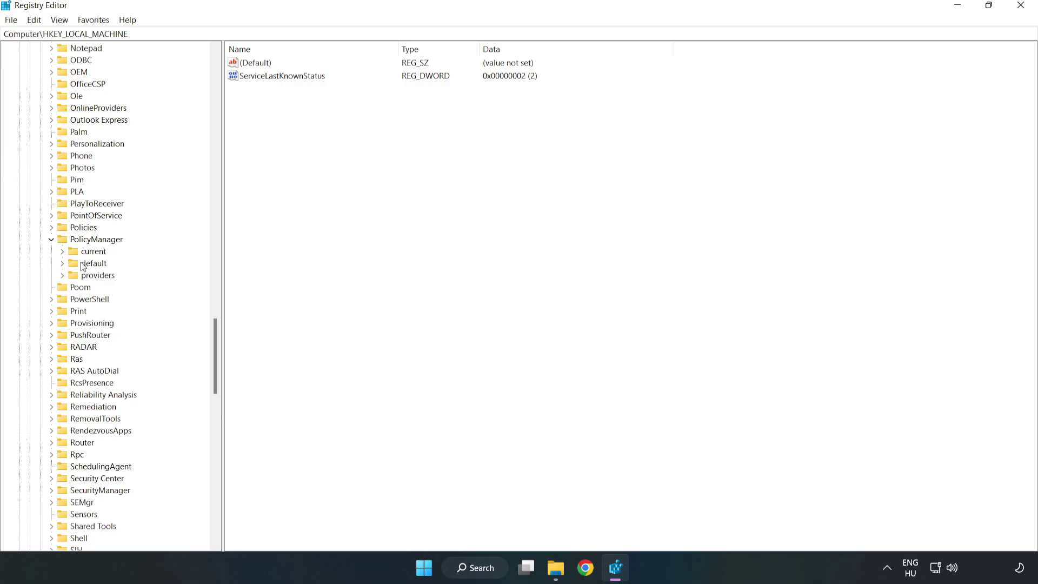
click(62, 263)
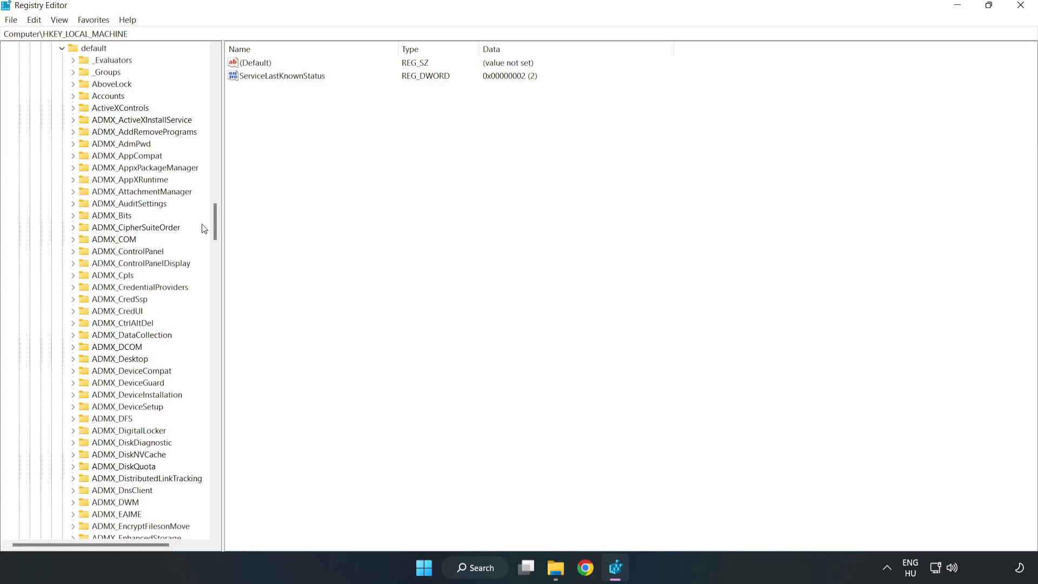
drag(215, 222, 210, 343)
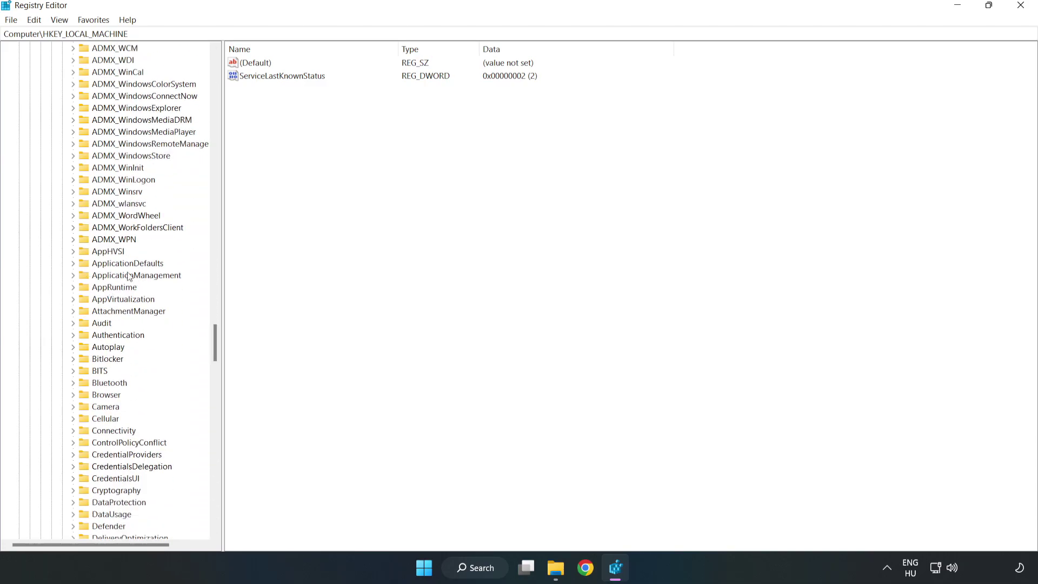
click(74, 275)
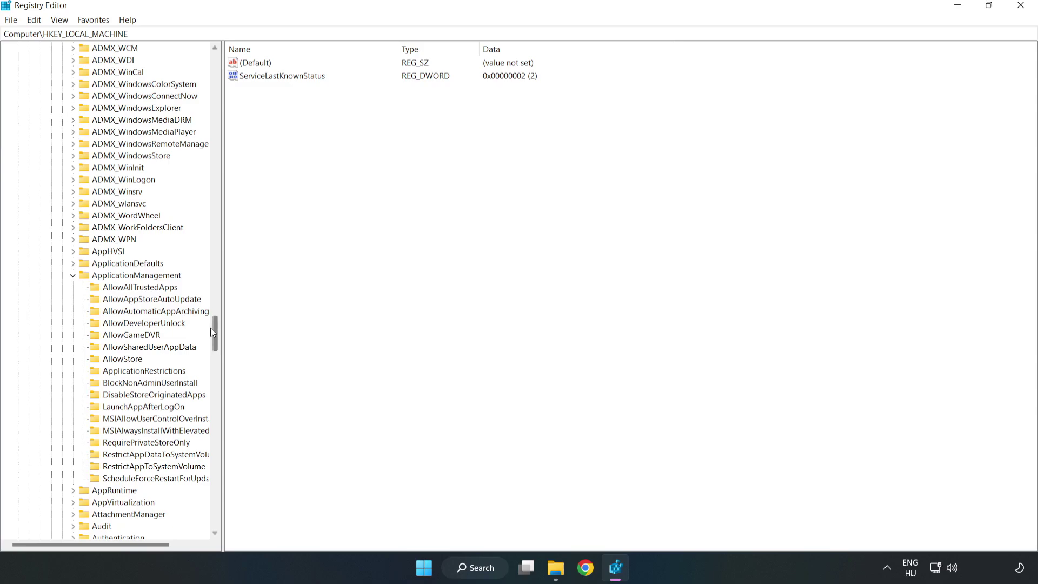
click(121, 337)
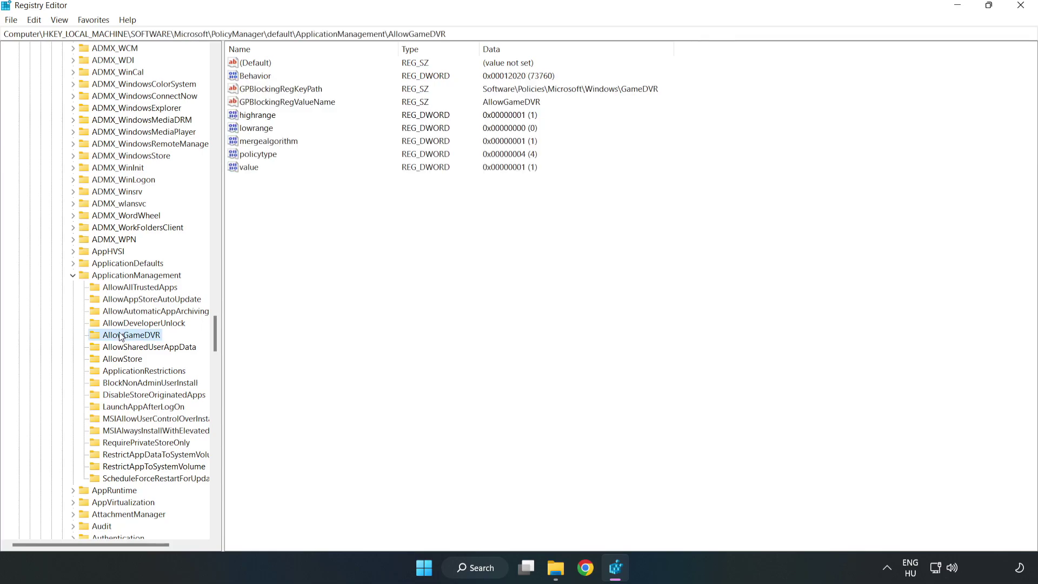
- Change the AllowGameDVR 'value' data from 1 to 0, then close Registry Editor
click(243, 167)
right_click(255, 172)
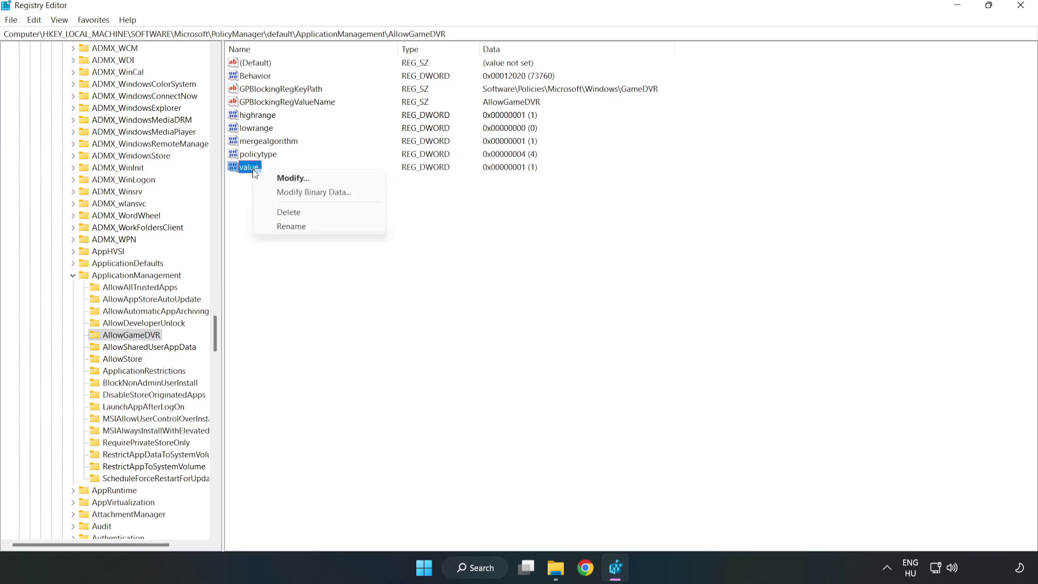
click(299, 178)
drag(191, 62, 528, 215)
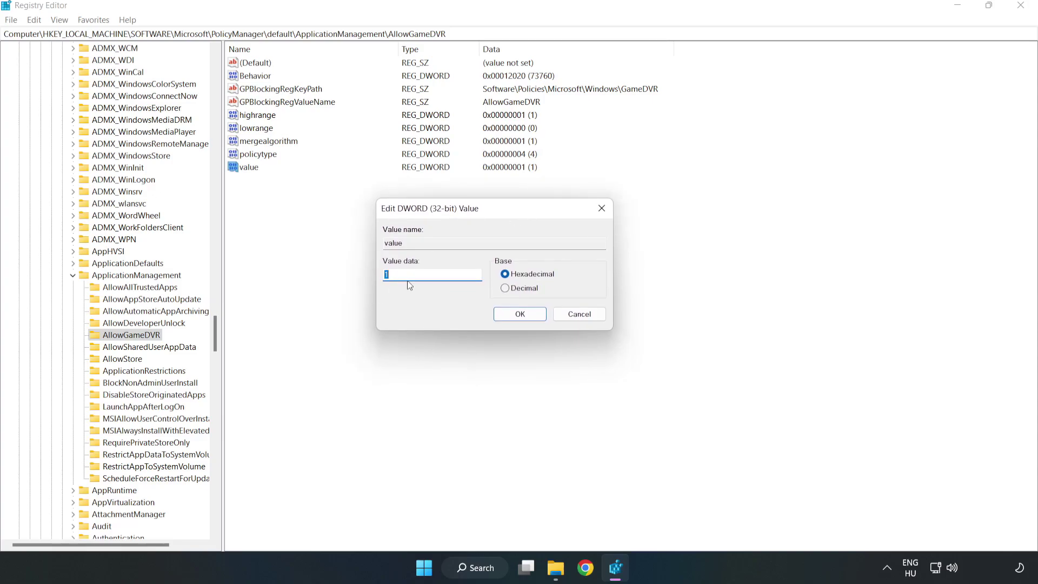
key(BackSpace)
text(0)
click(523, 314)
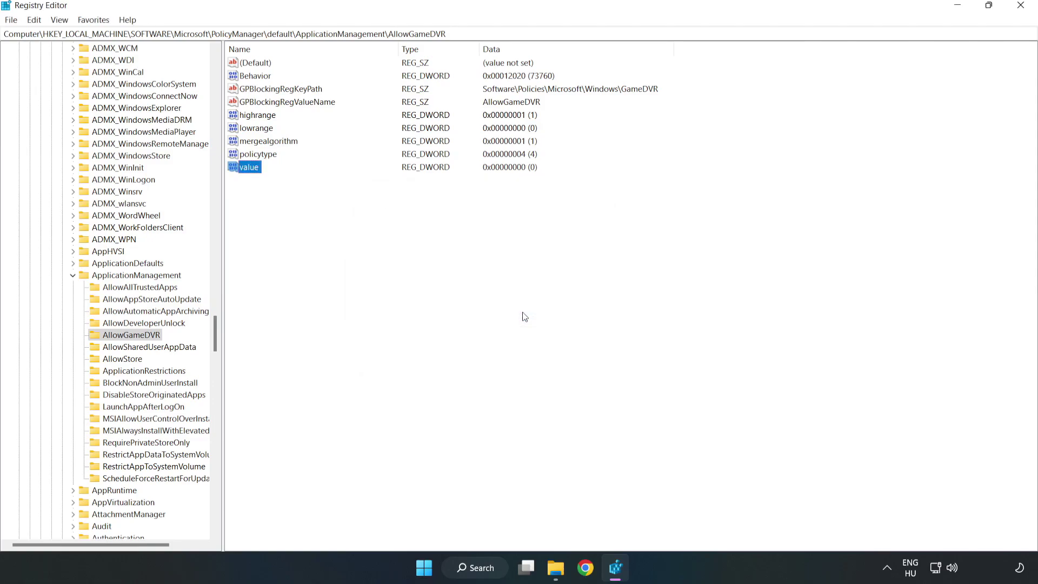
click(1020, 8)
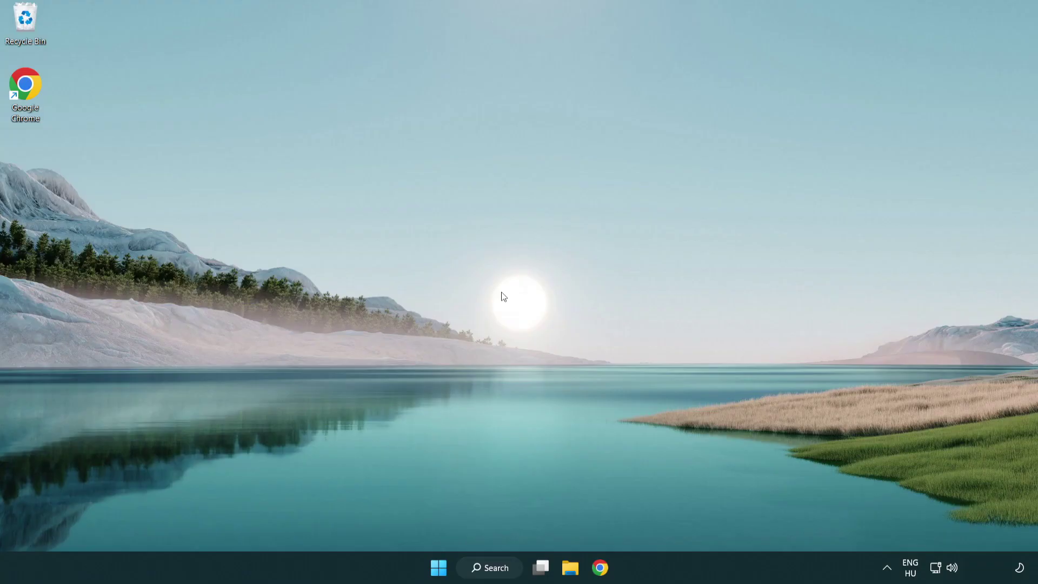
- In Chrome, download dxwebsetup.exe from the DirectX End-User Runtime page and run it
click(605, 574)
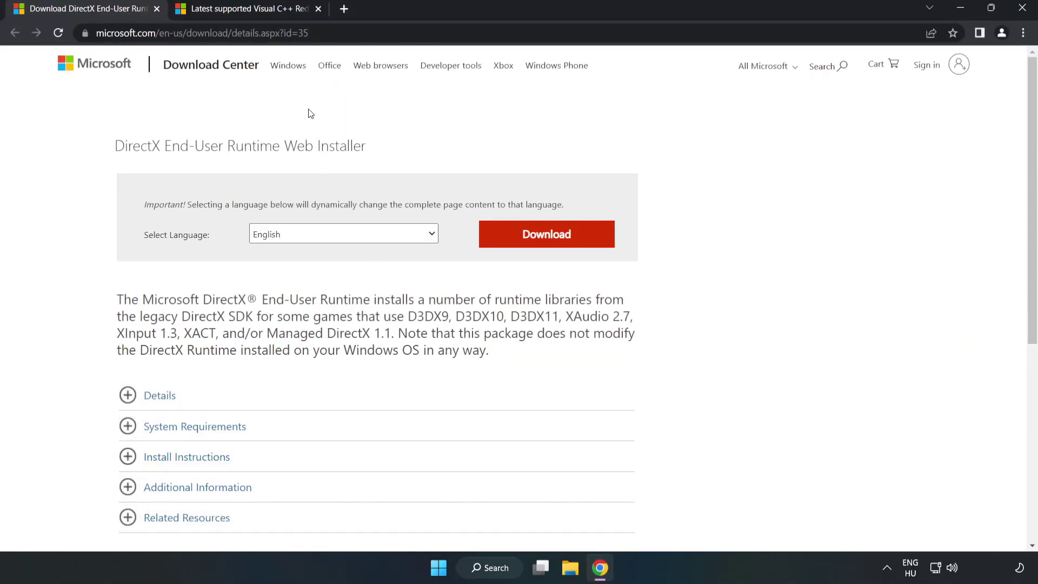
drag(260, 33, 341, 30)
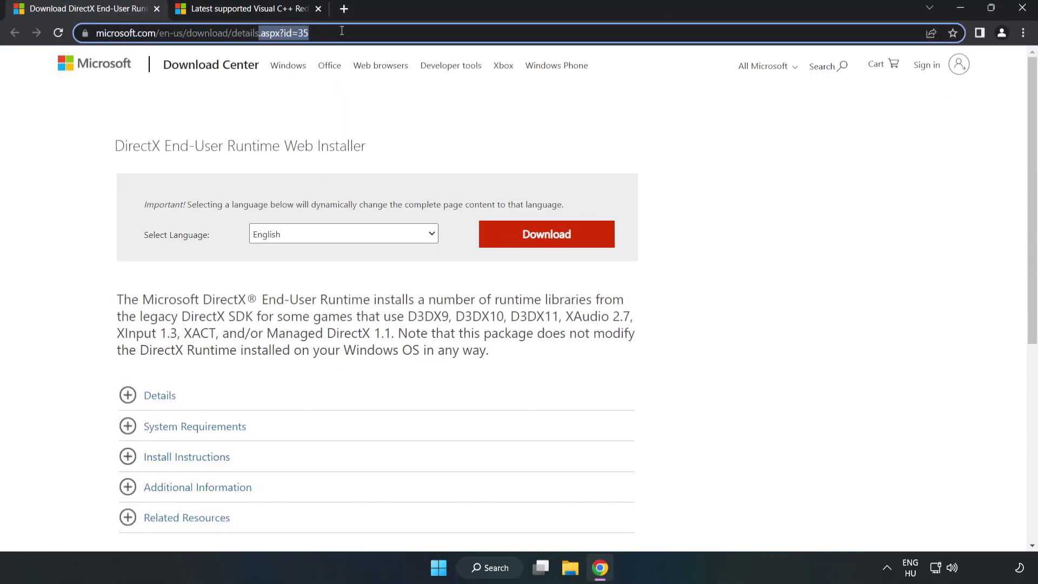
click(420, 127)
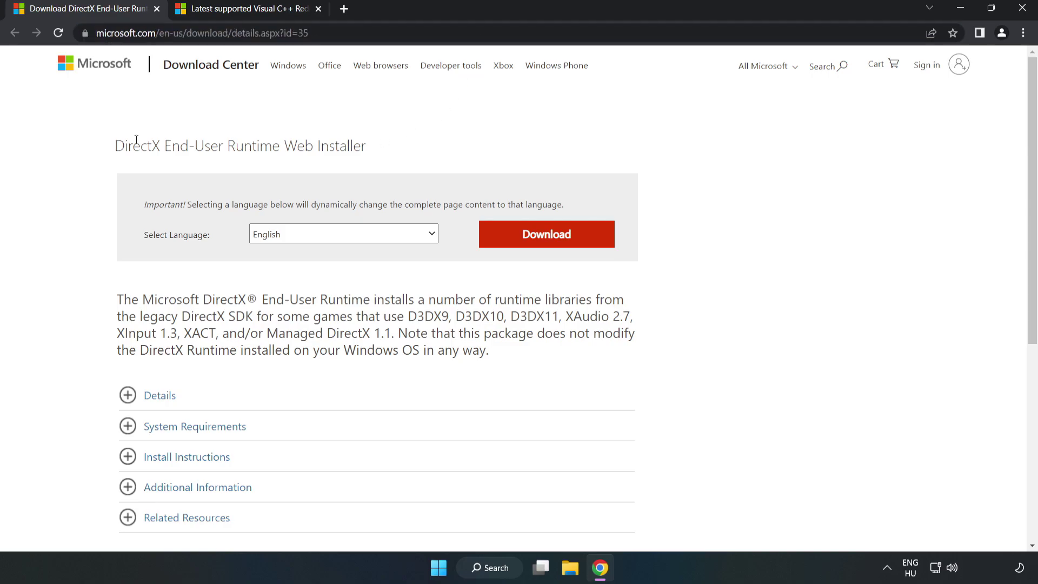
click(553, 246)
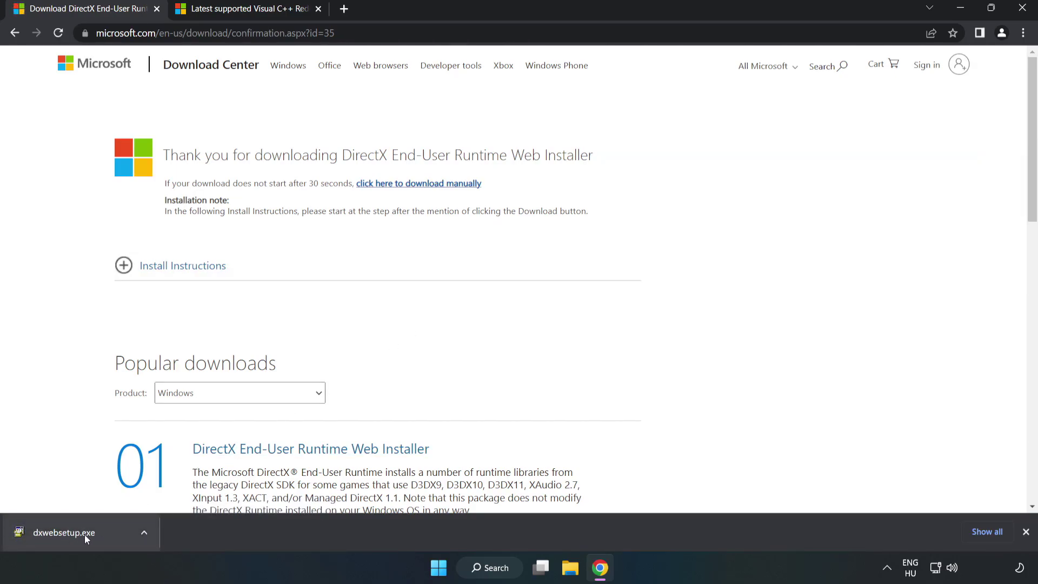
click(105, 535)
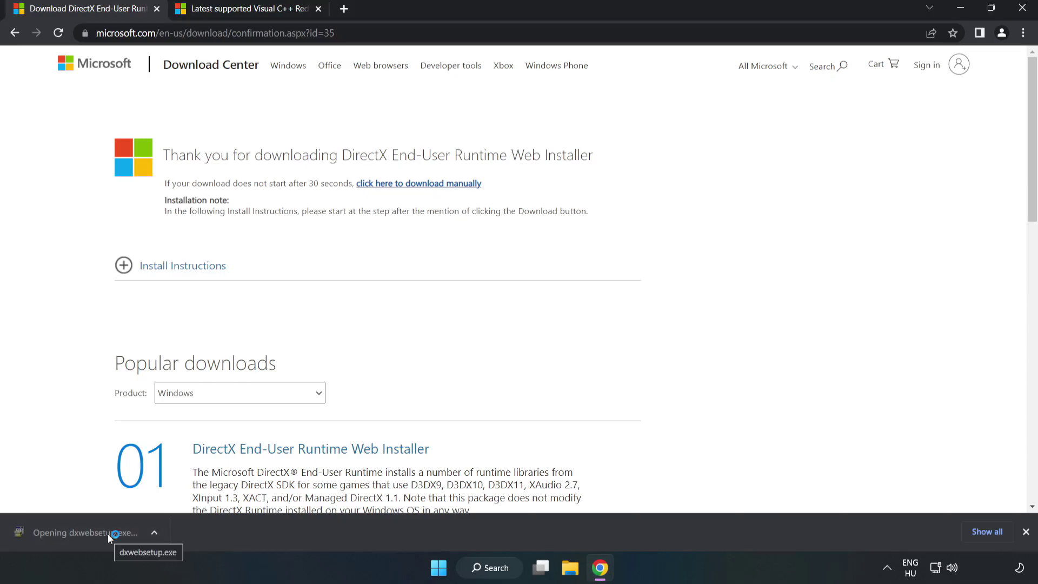
drag(253, 99, 512, 149)
- Accept the DirectX license agreement and move past the license page
drag(668, 258, 662, 331)
click(477, 332)
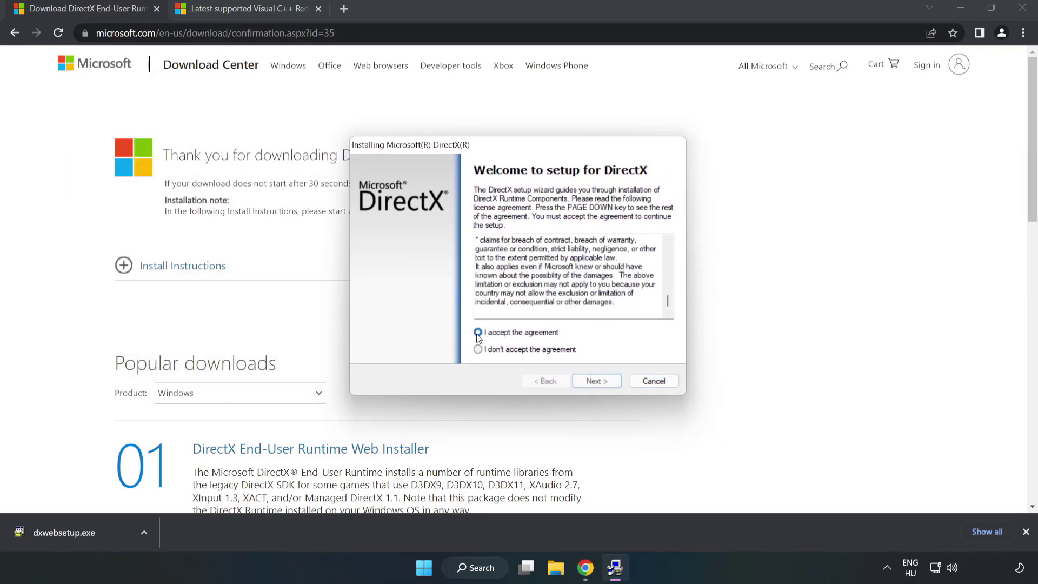
click(601, 381)
- Decline the Bing Bar, install the DirectX components, and finish the setup wizard
click(469, 285)
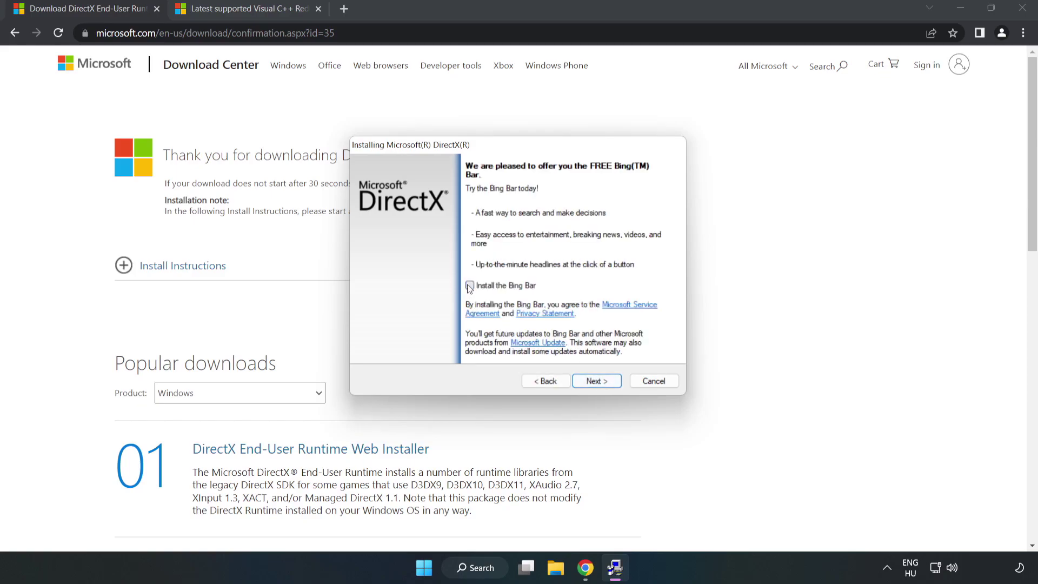
click(599, 382)
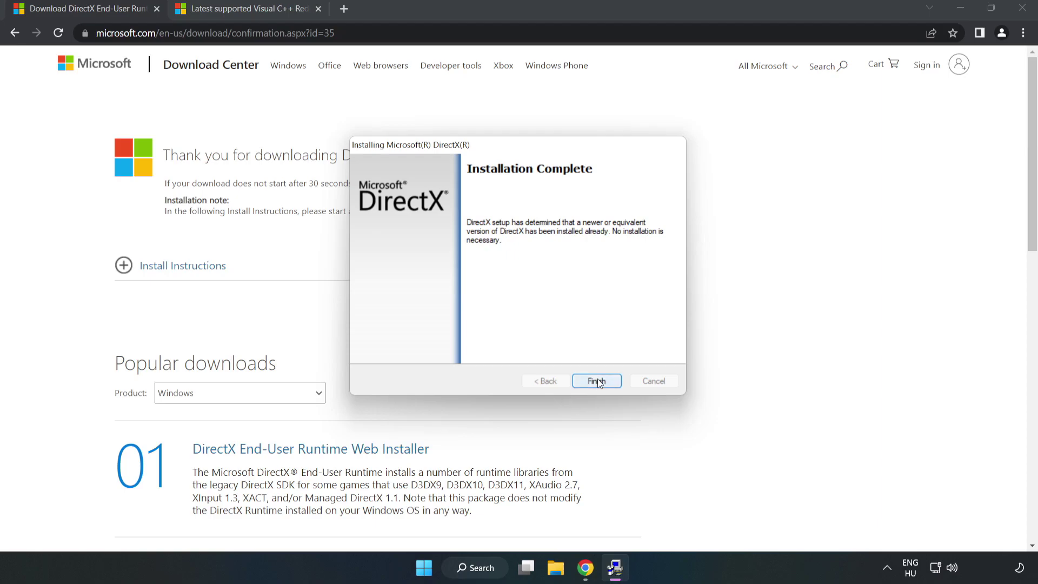
click(597, 381)
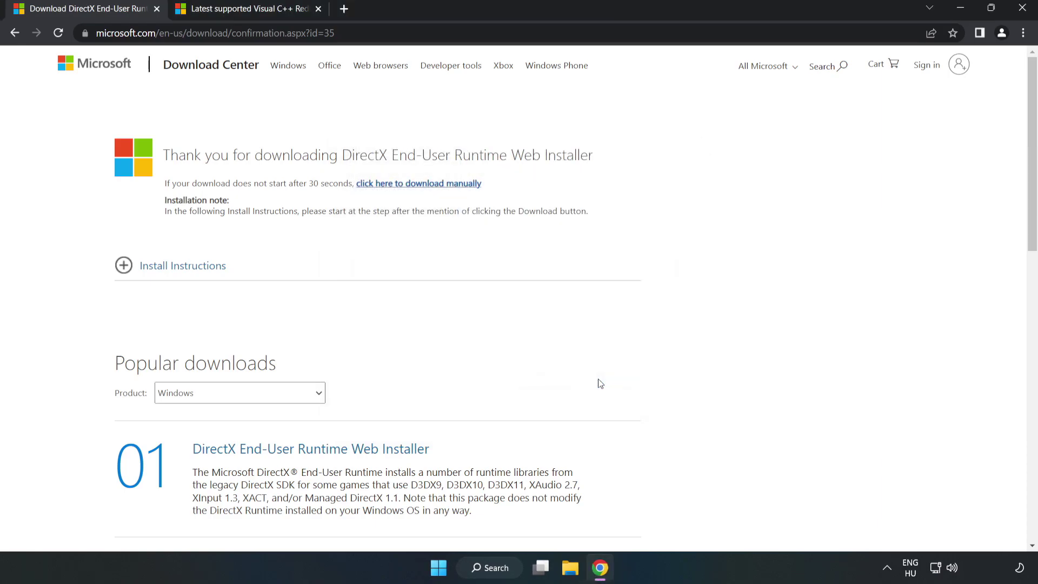